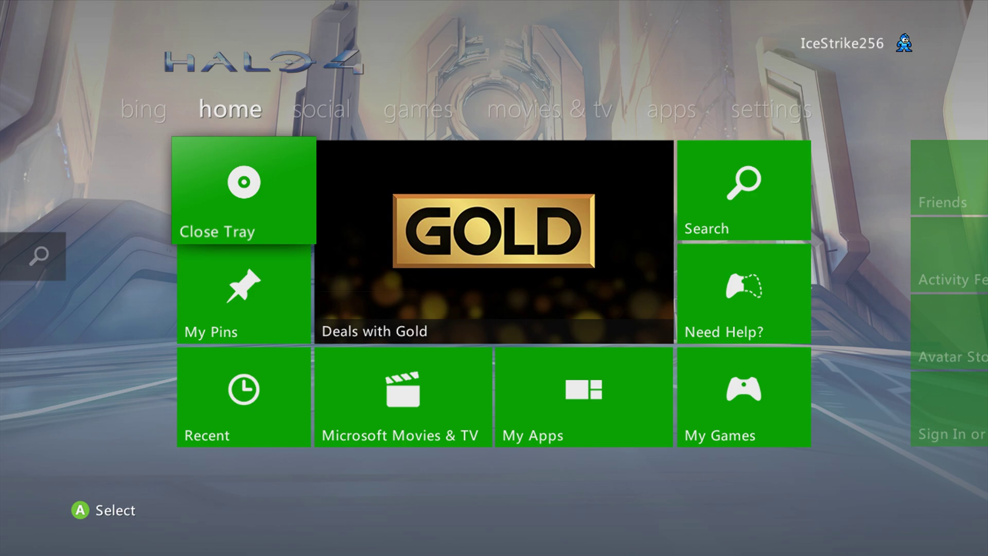
Step: Open the list of storage devices in the console's system settings
{"action": "key", "text": "Right"}
{"action": "key", "text": "Right"}
{"action": "key", "text": "Right"}
{"action": "key", "text": "Right"}
{"action": "key", "text": "Right"}
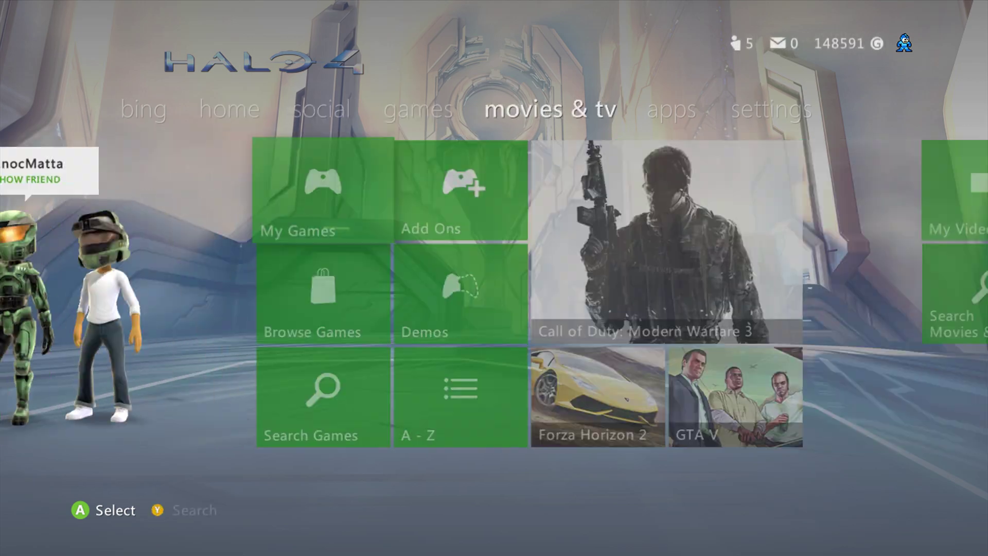
{"action": "key", "text": "Return"}
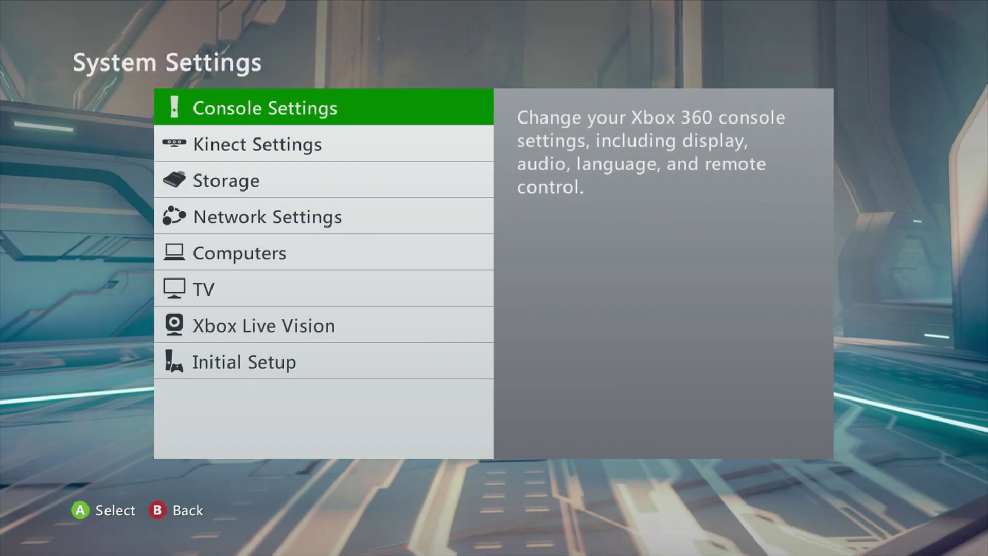
{"action": "key", "text": "Down"}
{"action": "key", "text": "Down"}
{"action": "key", "text": "Return"}
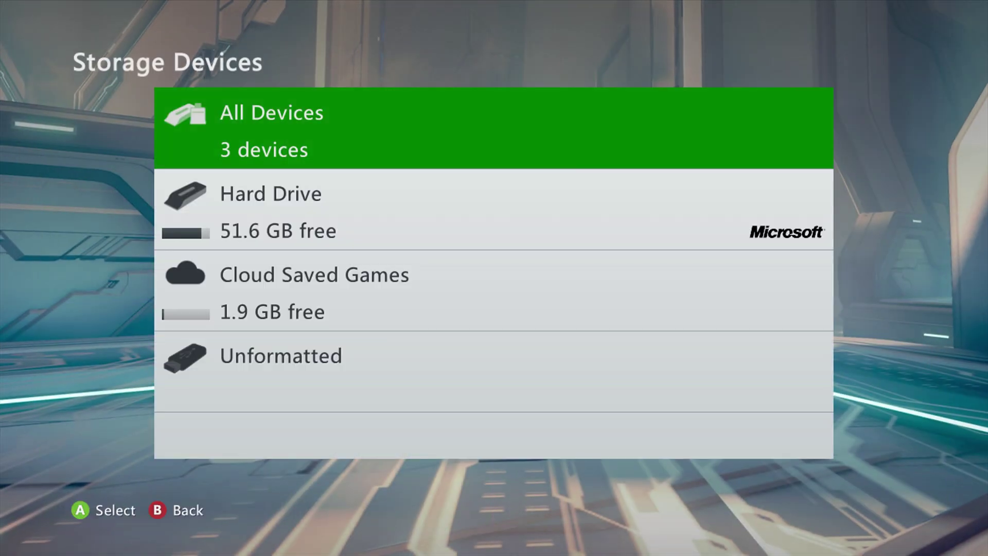
Step: Format the unformatted USB device and agree to the removal of all its content
{"action": "key", "text": "Down"}
{"action": "key", "text": "Down"}
{"action": "key", "text": "Down"}
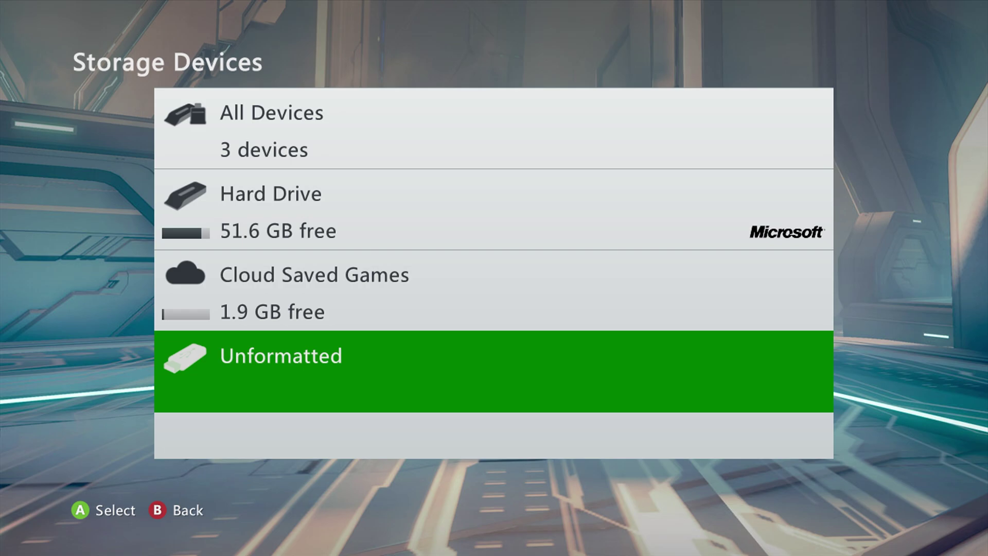
{"action": "key", "text": "Return"}
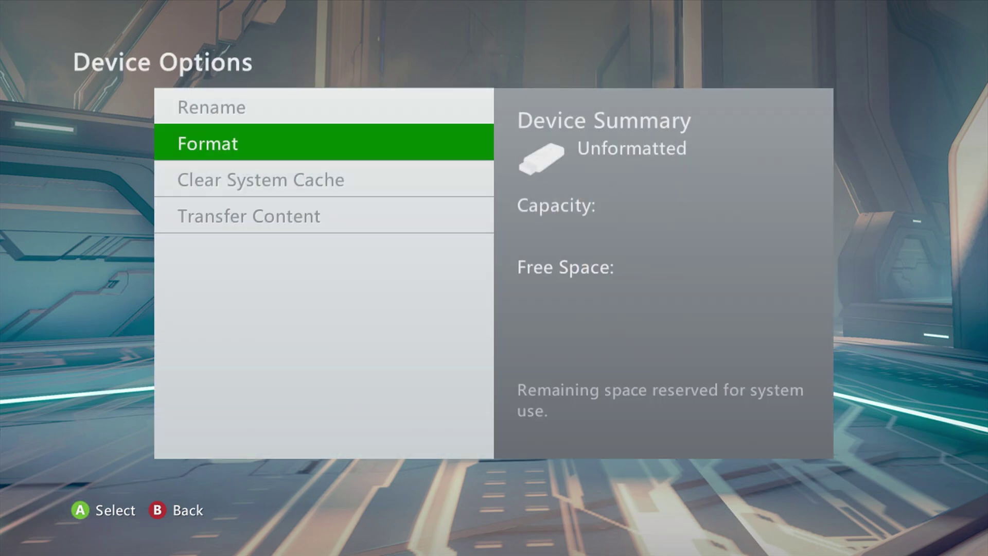
{"action": "key", "text": "Return"}
{"action": "key", "text": "Up"}
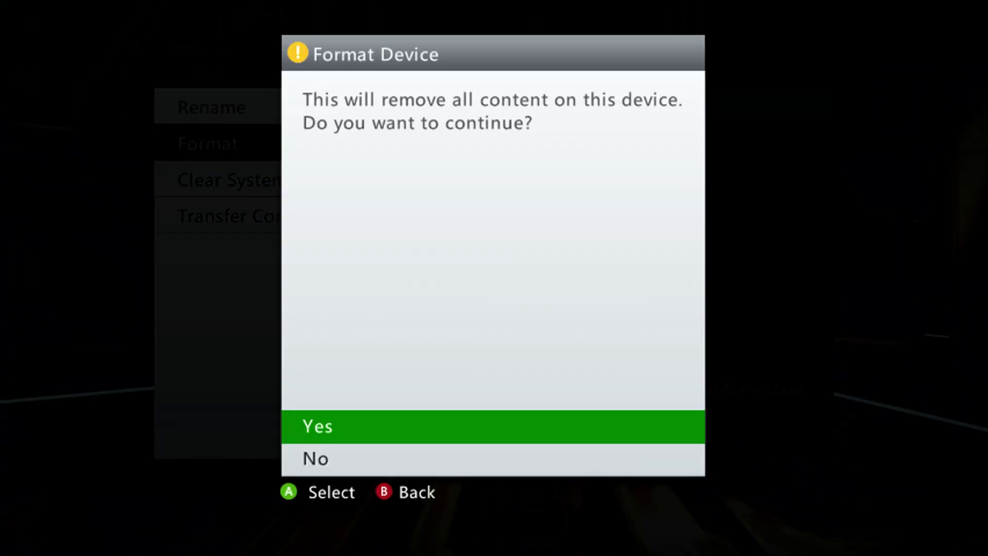
{"action": "key", "text": "Return"}
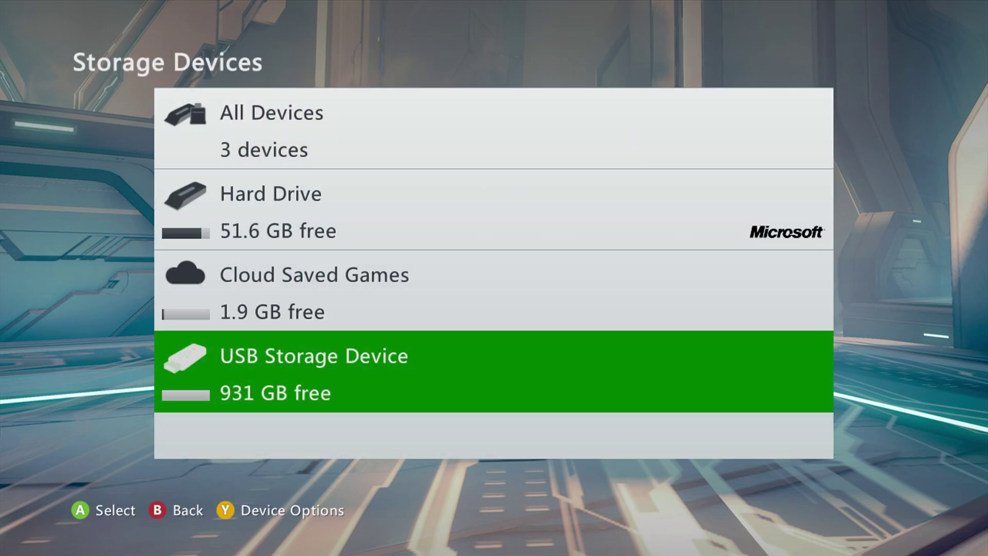
Step: Open the Games and Apps list stored on the hard drive
{"action": "key", "text": "Return"}
{"action": "key", "text": "Escape"}
{"action": "key", "text": "Up"}
{"action": "key", "text": "Up"}
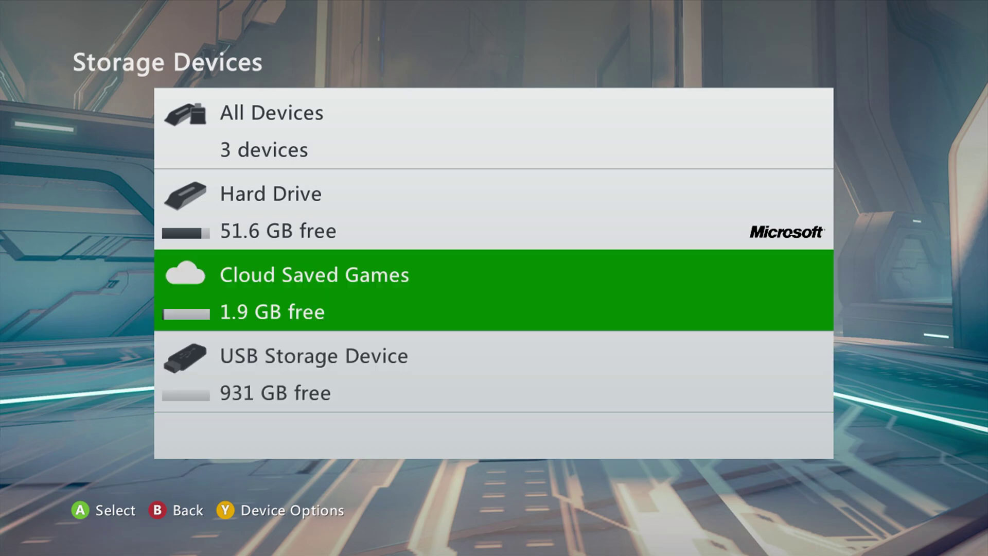
{"action": "key", "text": "Return"}
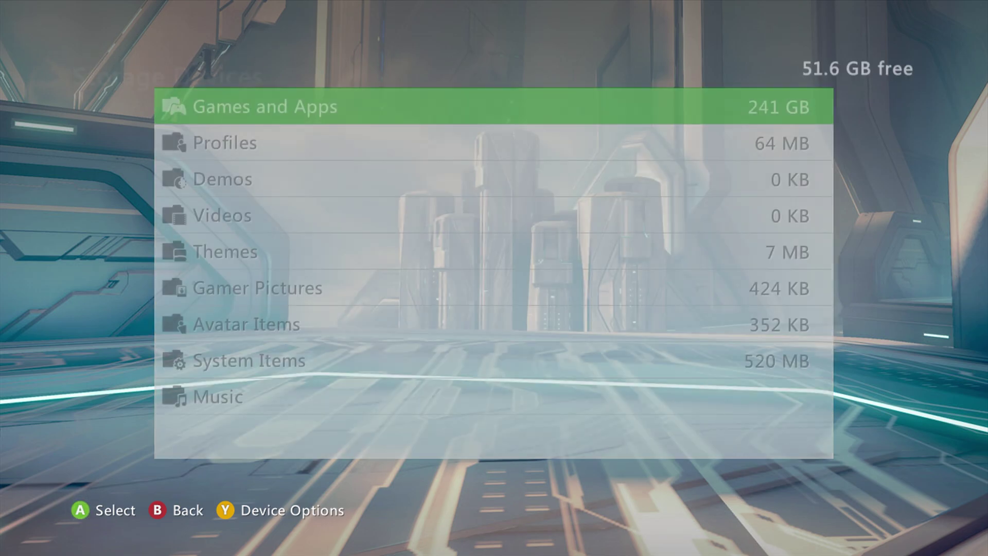
{"action": "key", "text": "Return"}
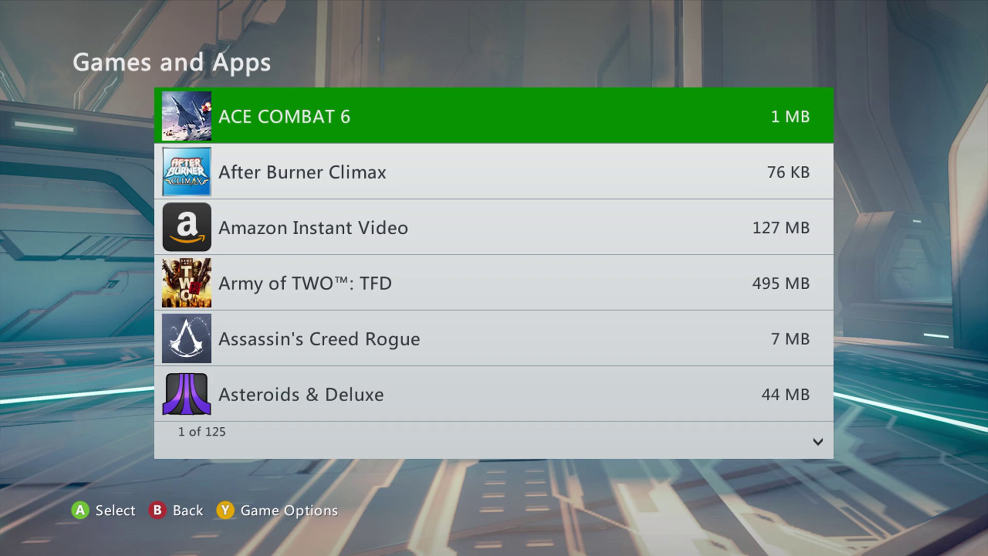
Step: Copy Asteroids & Asteroids Deluxe from the hard drive to the USB Storage Device and return to the games list
{"action": "key", "text": "Down"}
{"action": "key", "text": "Down"}
{"action": "key", "text": "Down"}
{"action": "key", "text": "Down"}
{"action": "key", "text": "Down"}
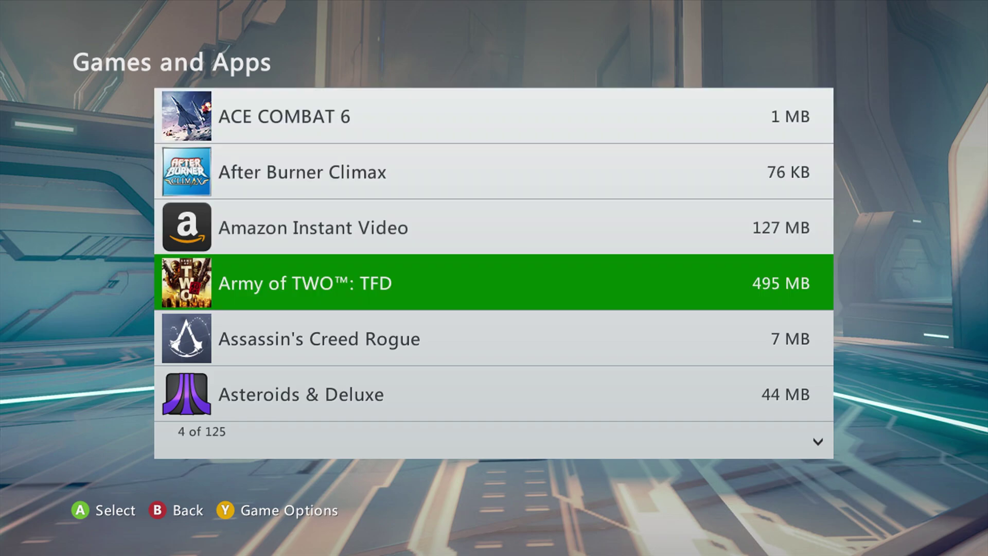
{"action": "key", "text": "Return"}
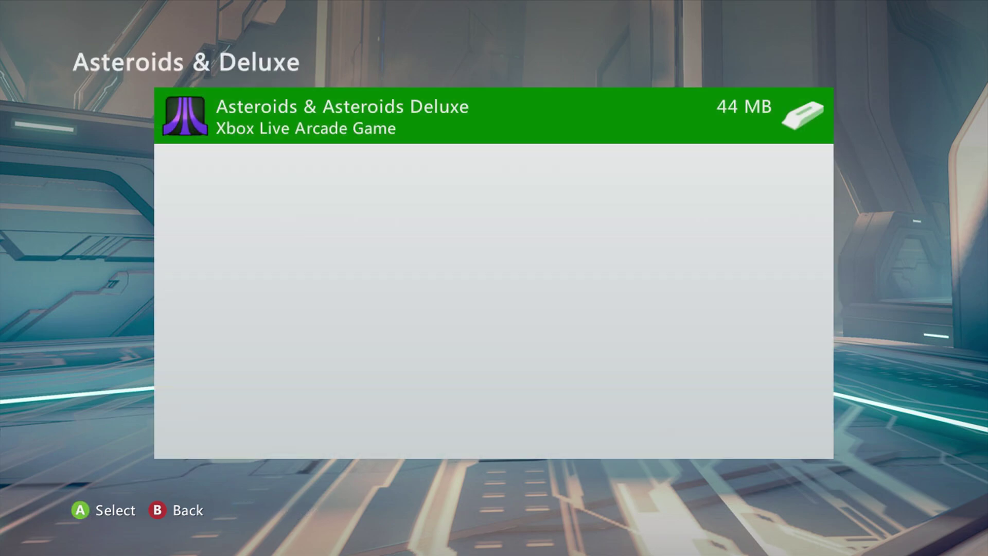
{"action": "key", "text": "Return"}
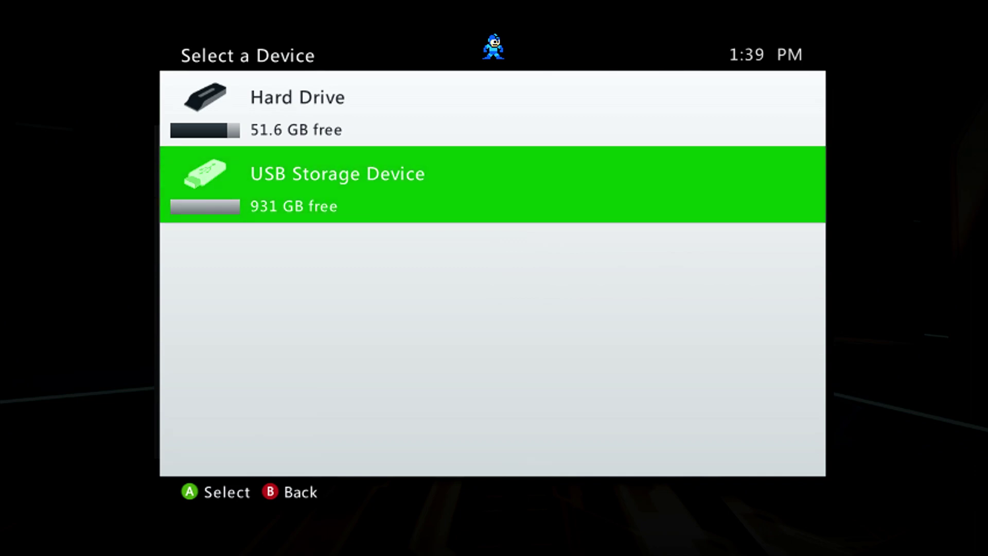
{"action": "key", "text": "Return"}
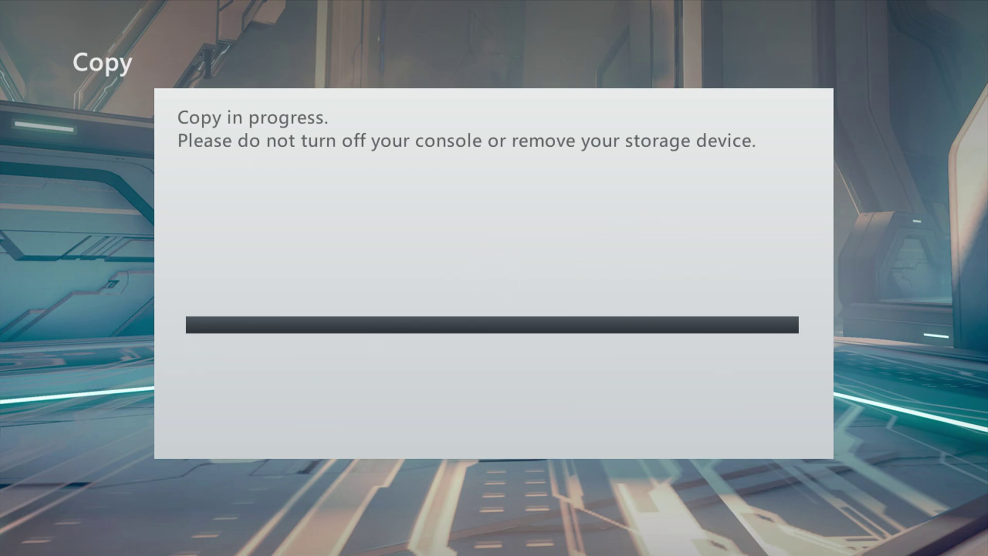
{"action": "key", "text": "Escape"}
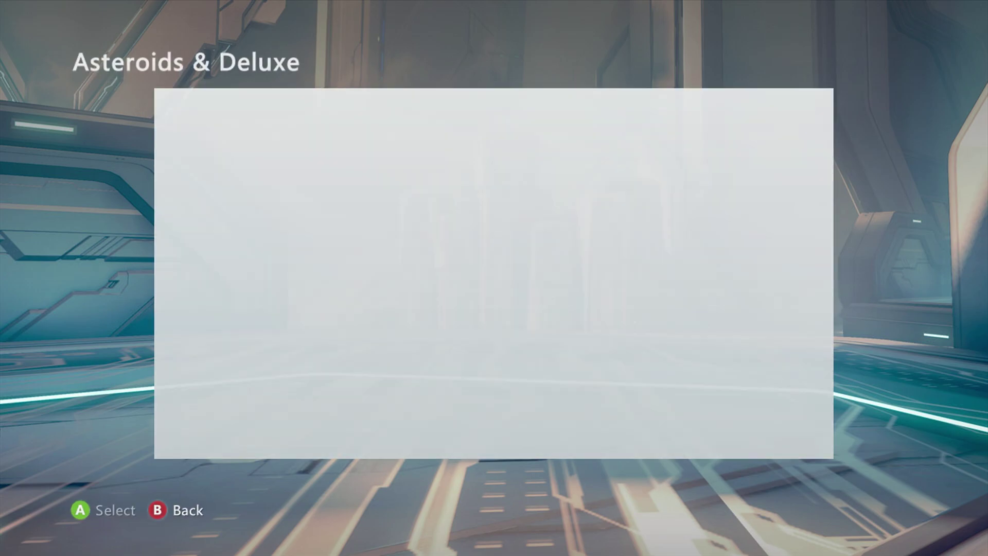
{"action": "key", "text": "Escape"}
Step: Copy the FINAL FANTASY XIII-2 Xbox 360 game from the hard drive to the USB Storage Device
{"action": "key", "text": "Down"}
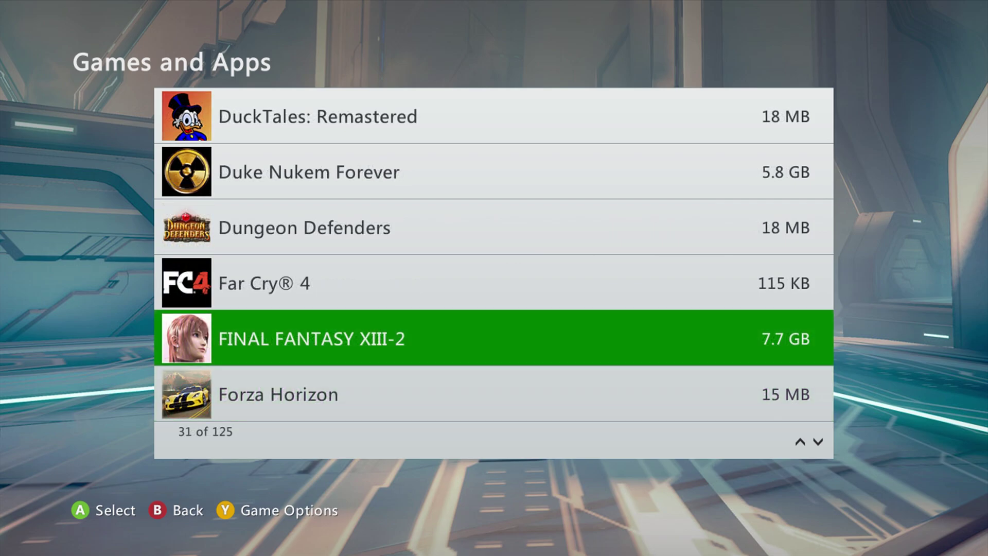
{"action": "key", "text": "Return"}
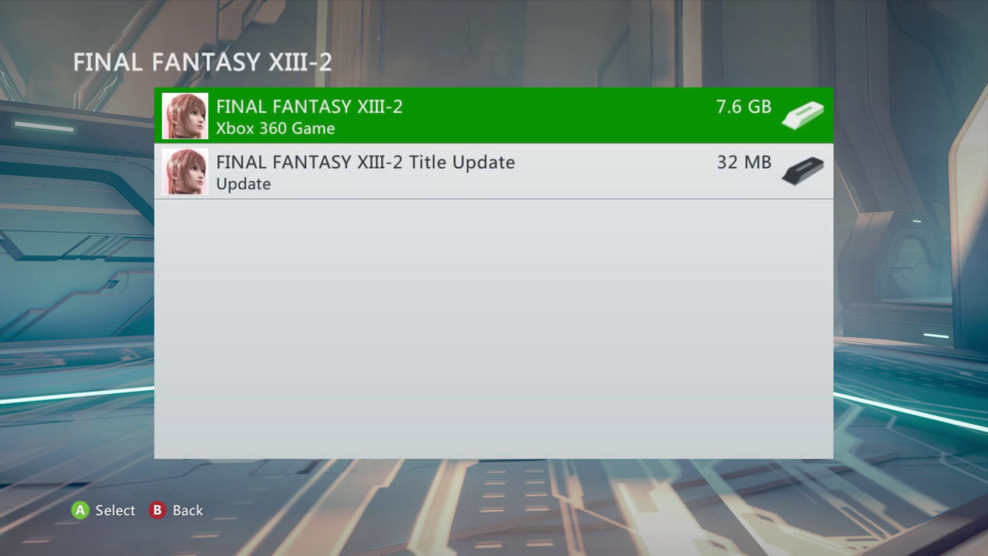
{"action": "key", "text": "Return"}
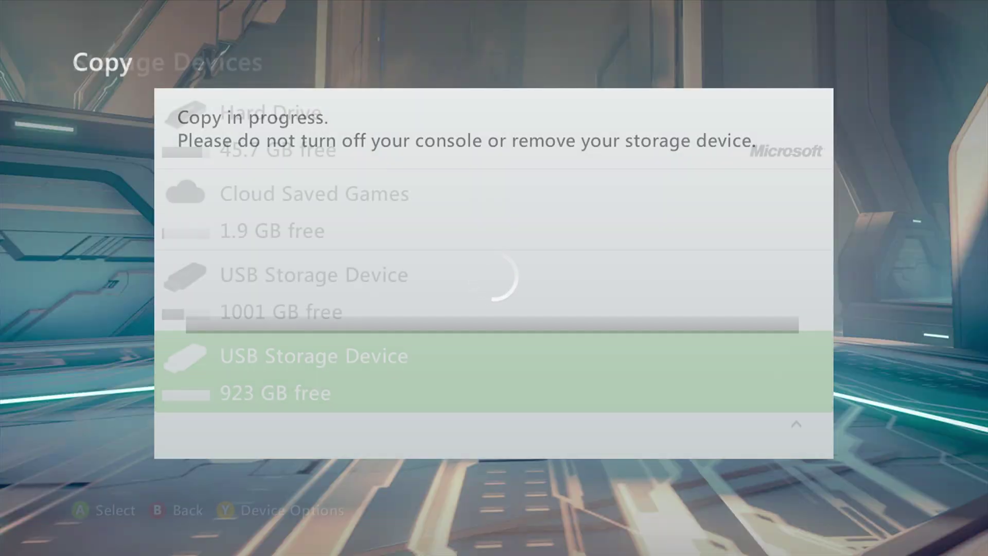
Step: Leave the storage settings, return to the home section and close the disc tray
{"action": "key", "text": "Escape"}
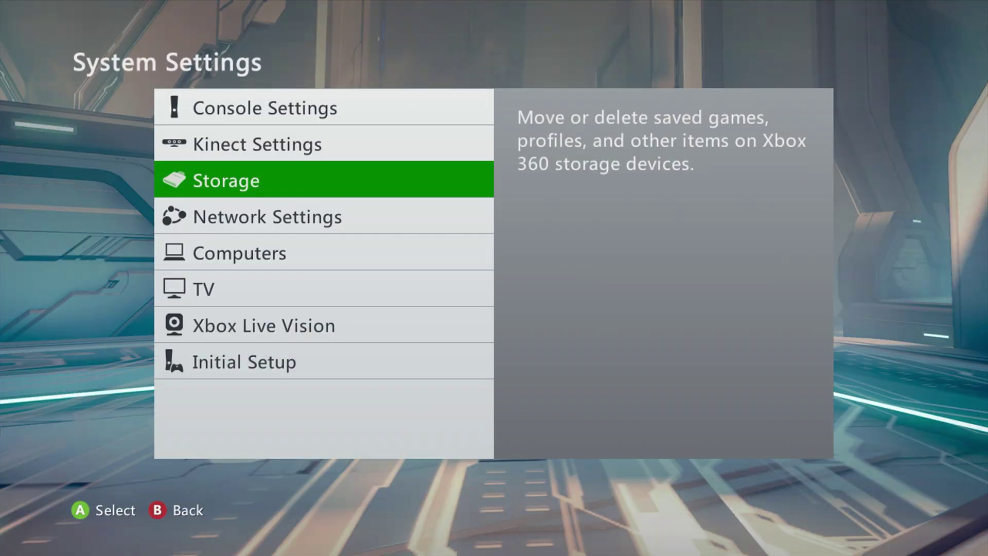
{"action": "key", "text": "Escape"}
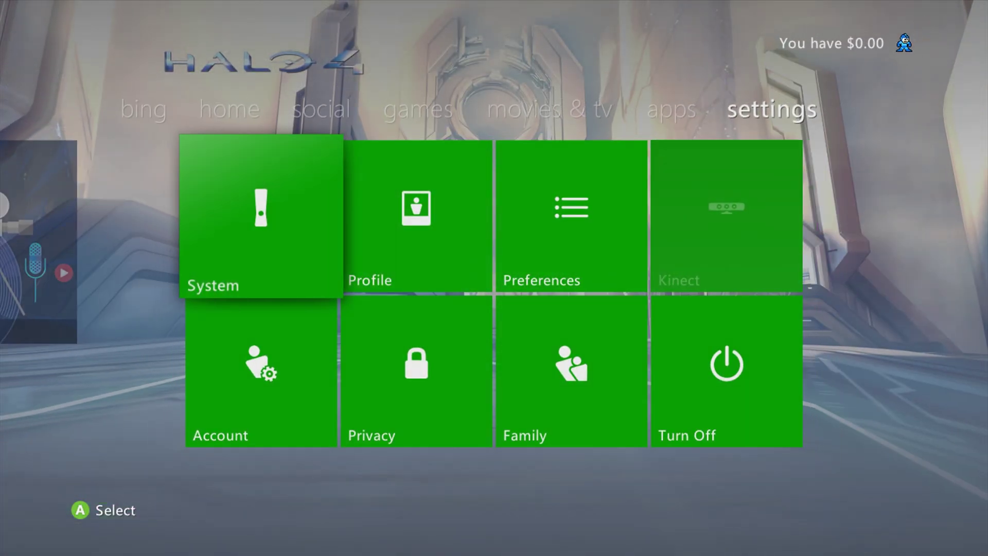
{"action": "key", "text": "Left"}
{"action": "key", "text": "Left"}
{"action": "key", "text": "Left"}
{"action": "key", "text": "Left"}
{"action": "key", "text": "Left"}
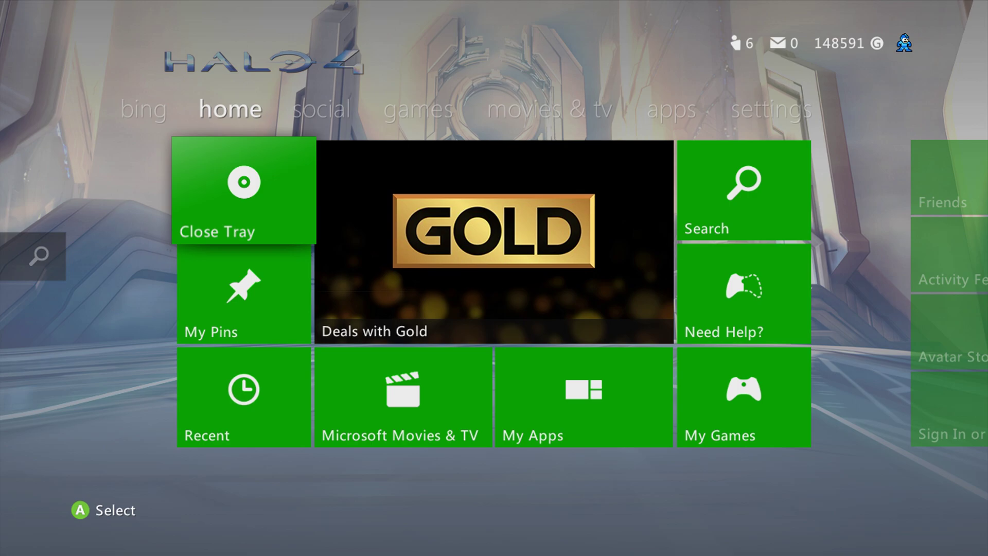
{"action": "key", "text": "Return"}
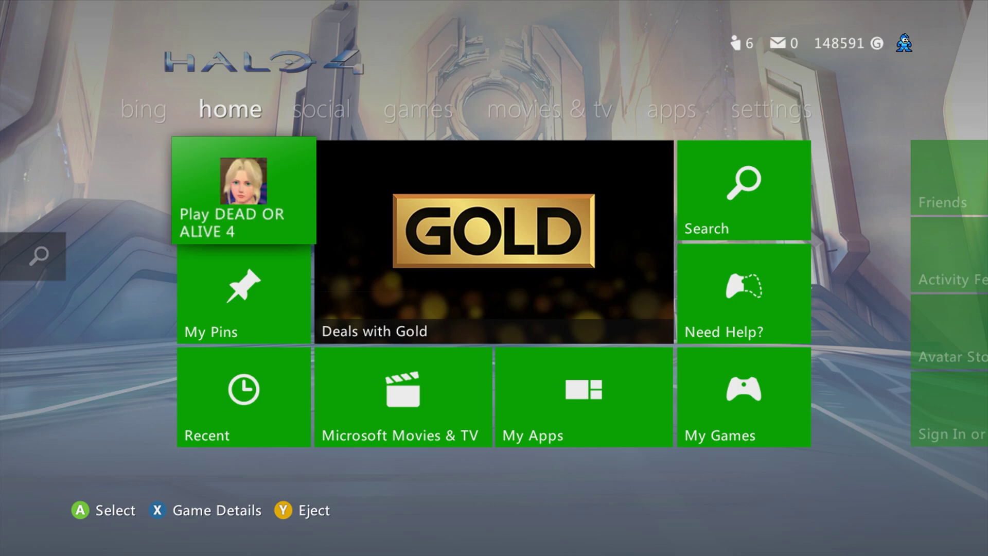
Step: Install DEAD OR ALIVE 4 from the disc to the USB Storage Device and leave its overview page
{"action": "key", "text": "Return"}
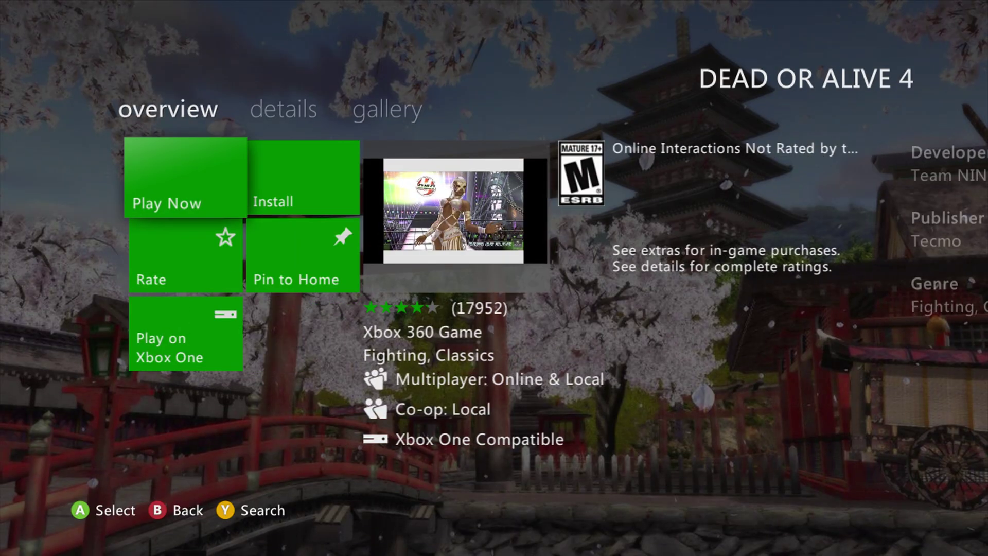
{"action": "key", "text": "Right"}
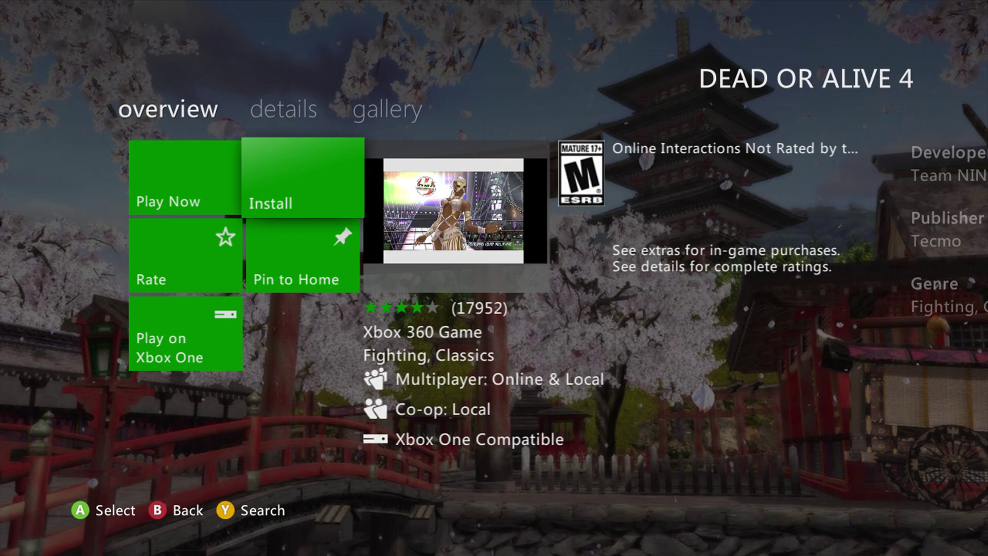
{"action": "key", "text": "Return"}
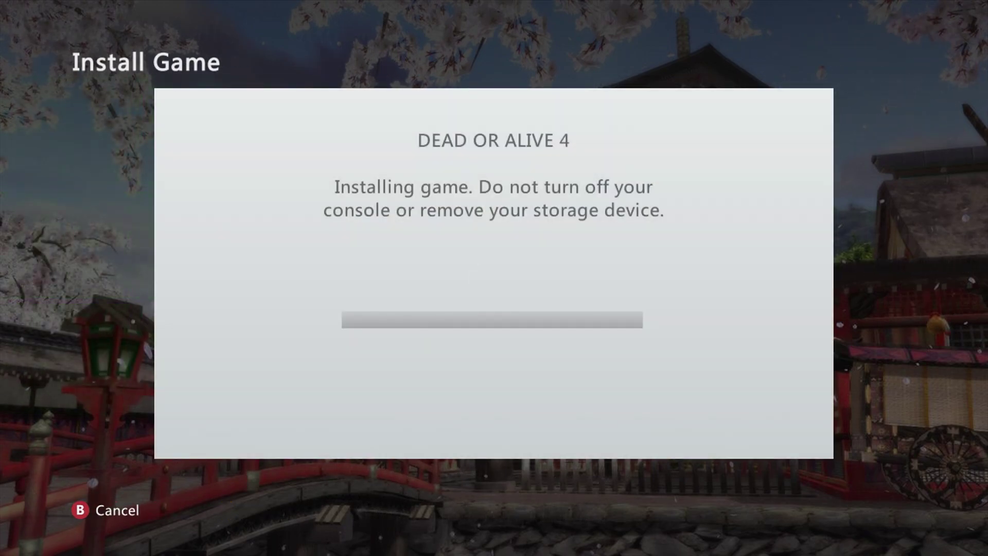
{"action": "key", "text": "Down"}
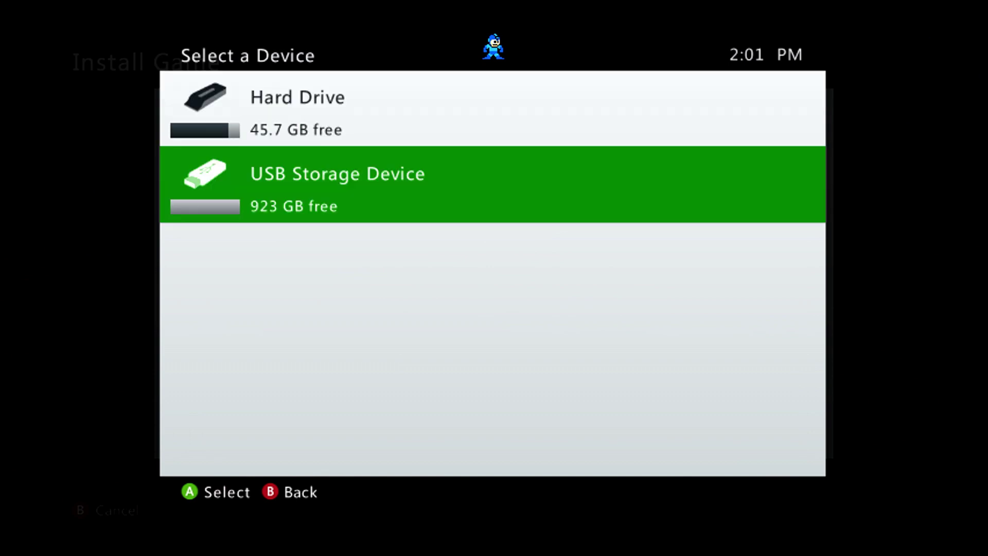
{"action": "key", "text": "Return"}
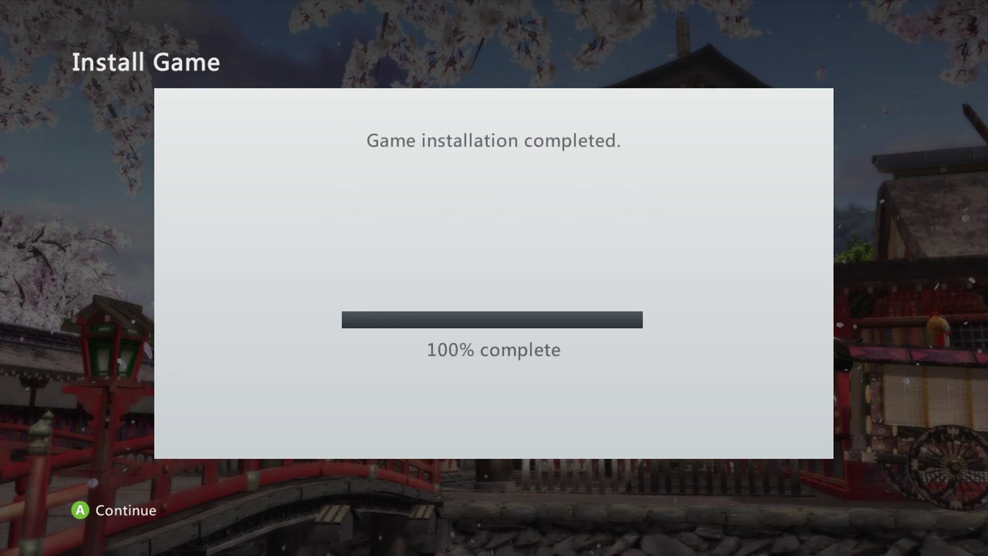
{"action": "key", "text": "Return"}
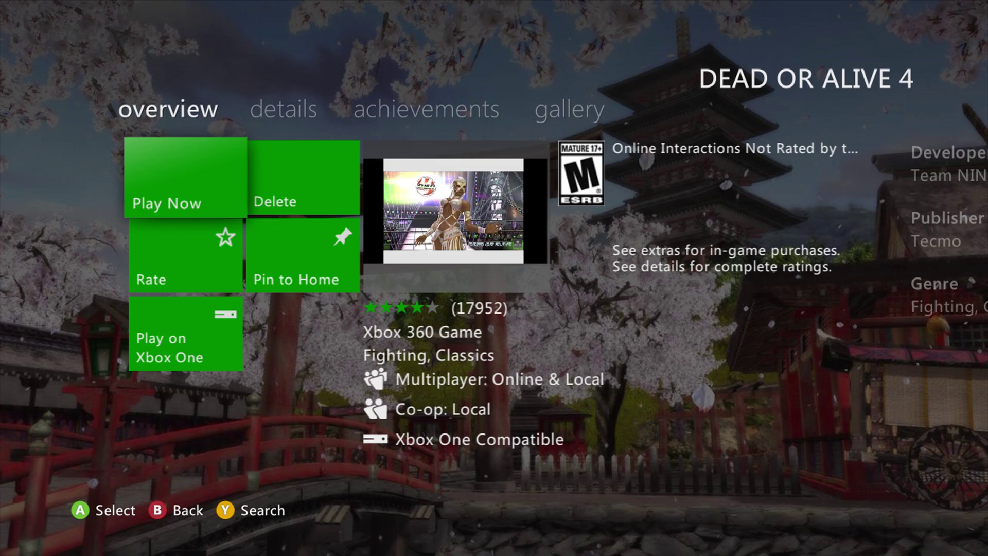
{"action": "key", "text": "Escape"}
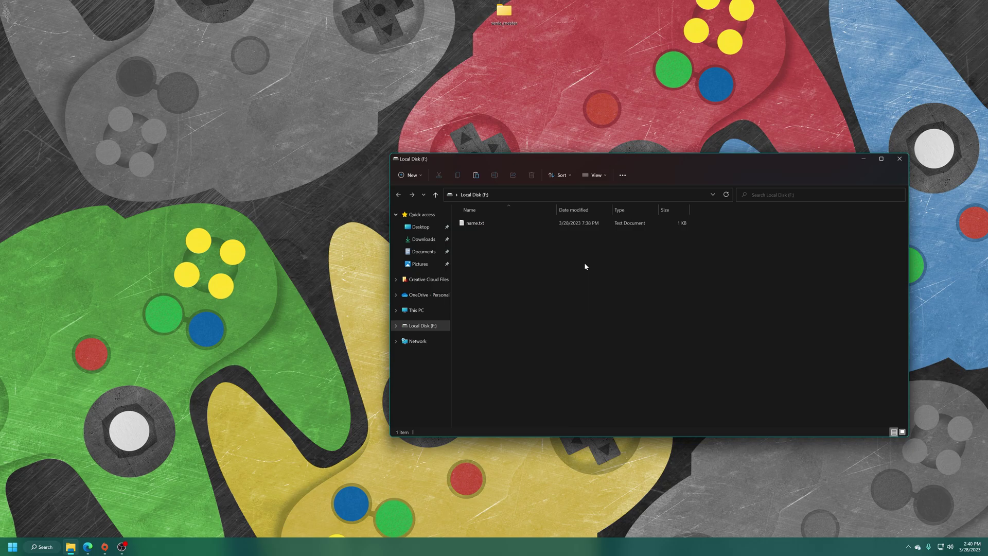
Step: In File Explorer on the PC, show hidden items on Local Disk (F:)
{"action": "left_click", "coordinate": [596, 175]}
{"action": "mouse_move", "coordinate": [611, 306]}
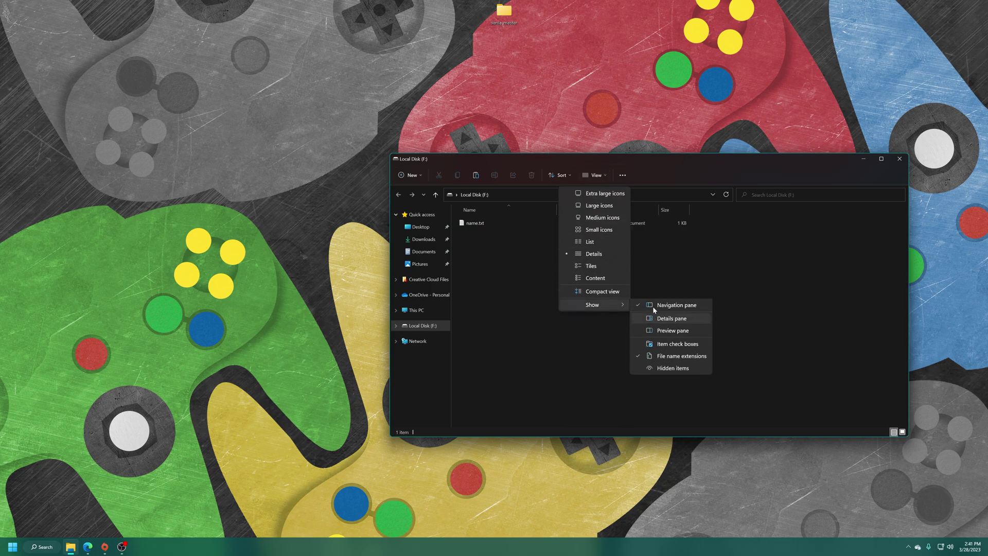
{"action": "left_click", "coordinate": [673, 369]}
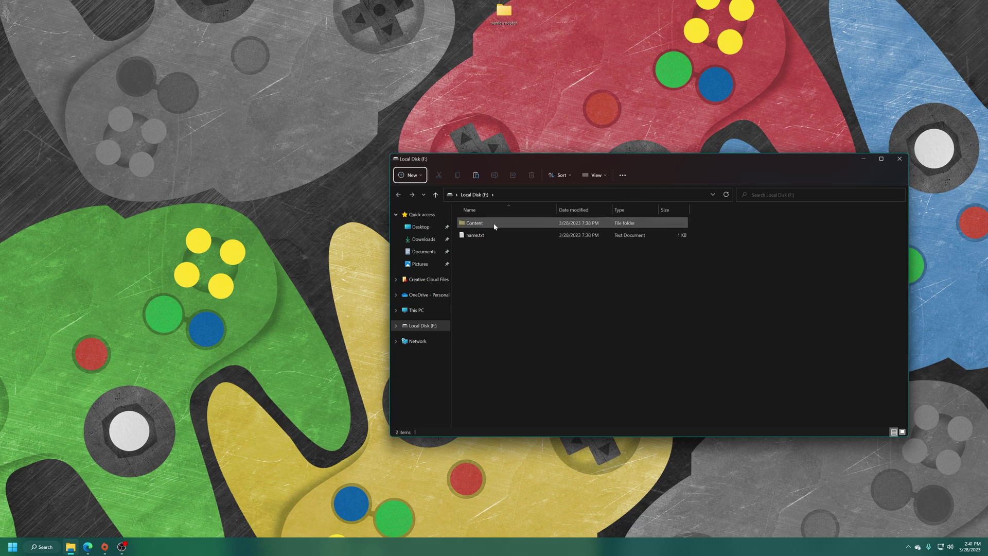
{"action": "left_click", "coordinate": [476, 224]}
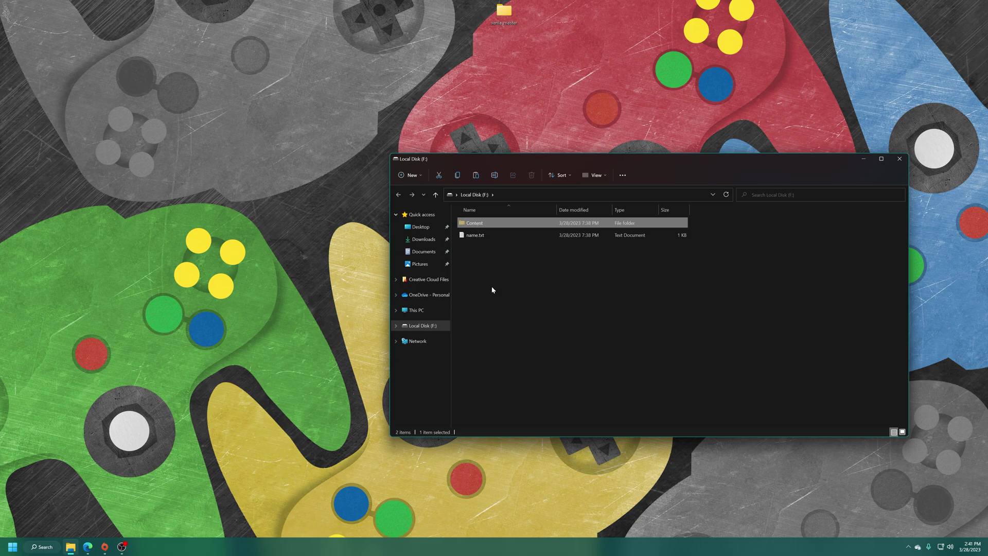
{"action": "double_click", "coordinate": [489, 223]}
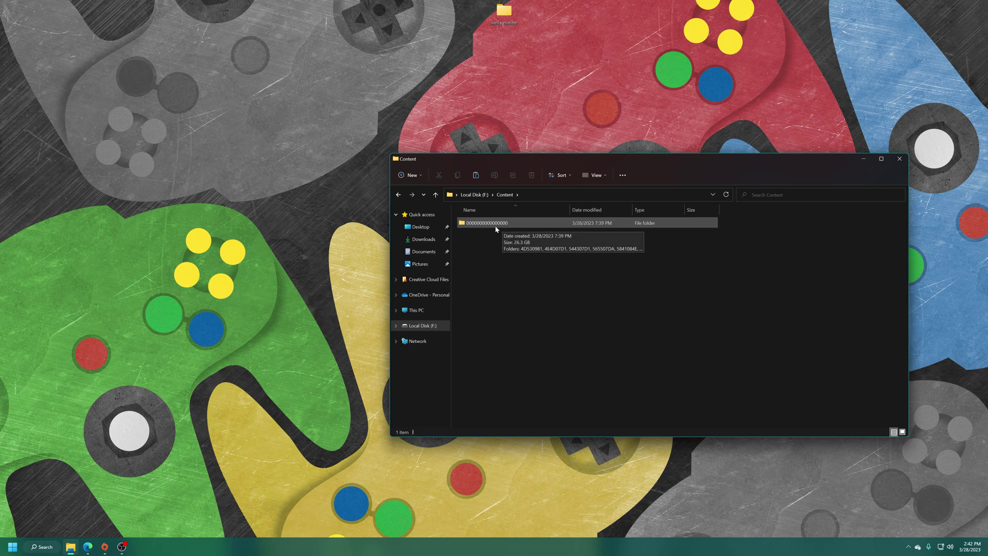
{"action": "left_click", "coordinate": [496, 228]}
{"action": "double_click", "coordinate": [496, 229]}
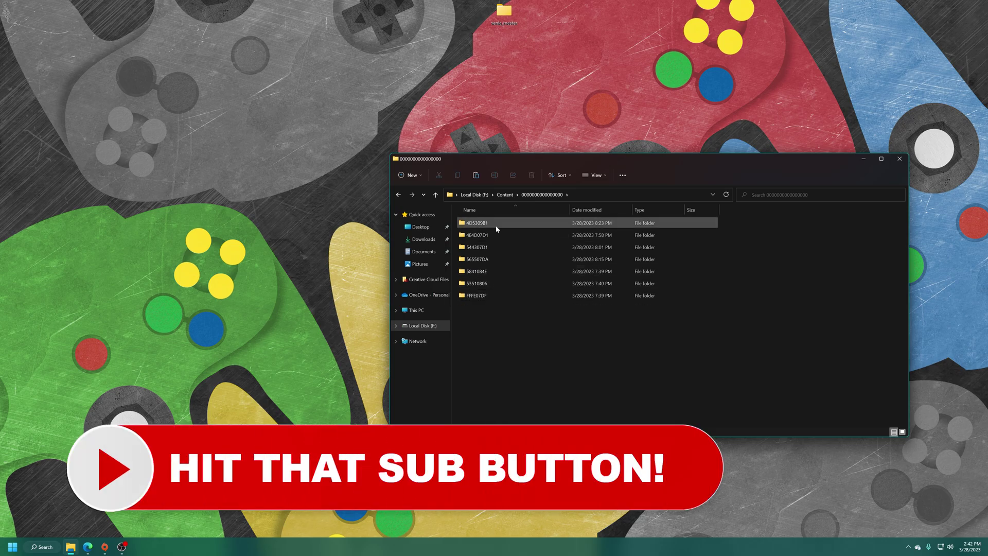
{"action": "mouse_move", "coordinate": [496, 229]}
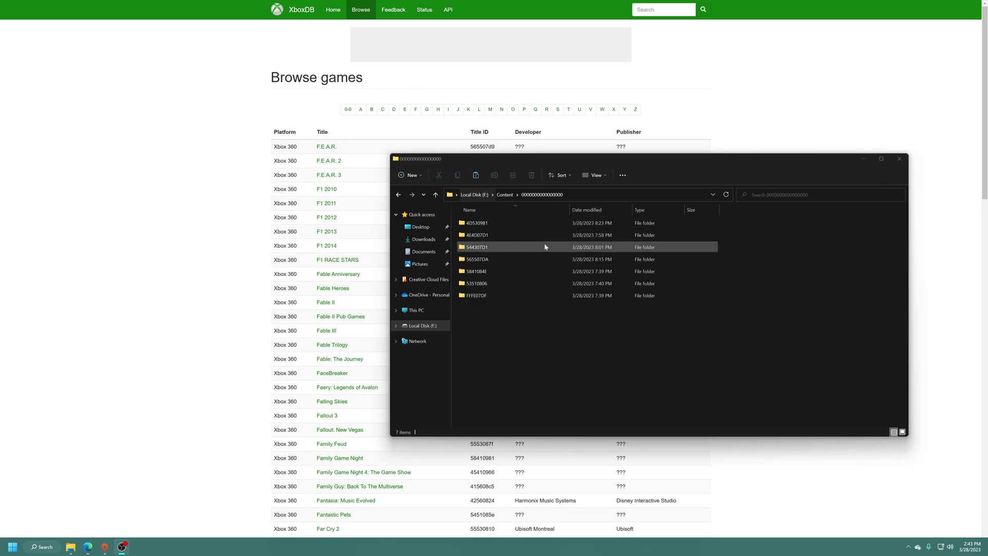
Step: Copy the folder name 4D5309B1 and search XboxDB in the browser for that title ID
{"action": "left_click", "coordinate": [467, 228]}
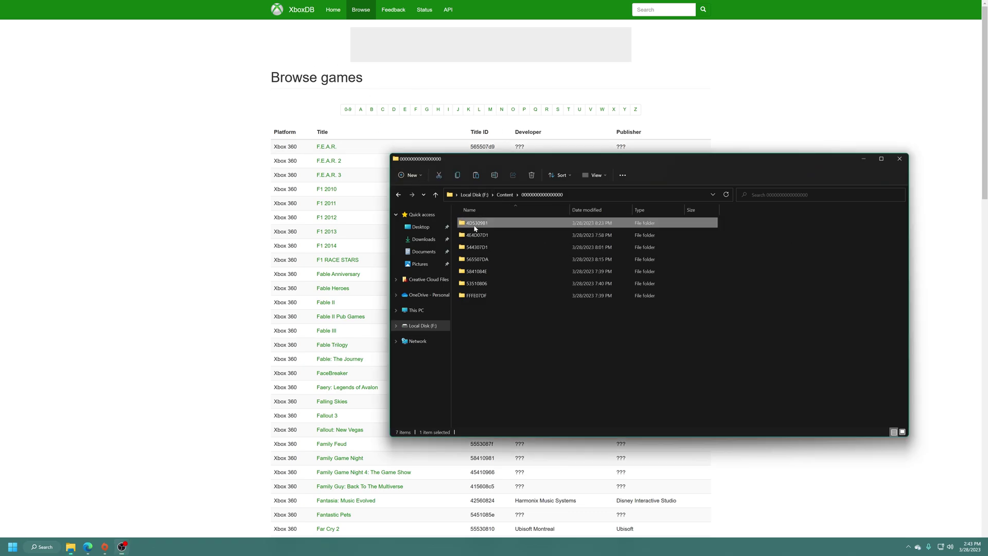
{"action": "key", "text": "F2"}
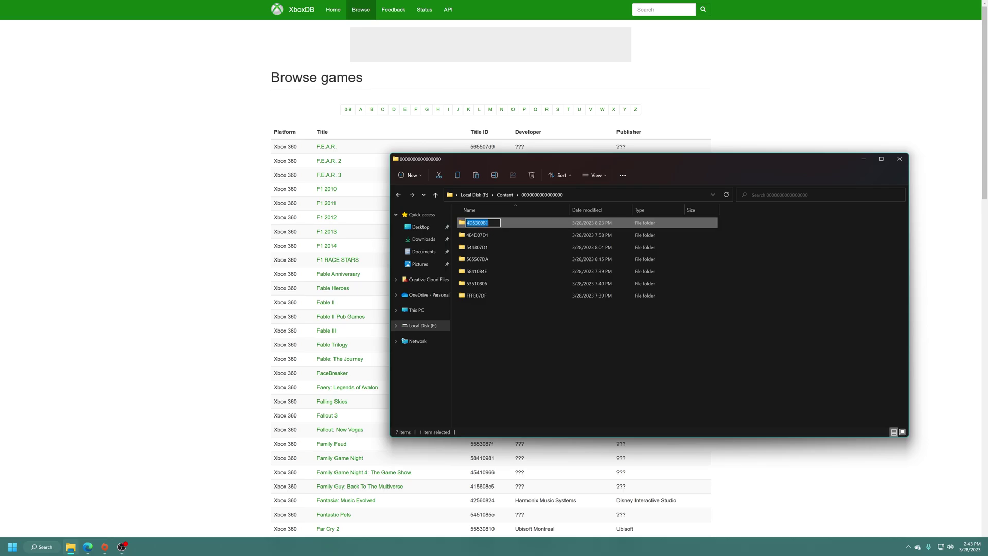
{"action": "key", "text": "ctrl+c"}
{"action": "key", "text": "alt+Tab"}
{"action": "key", "text": "ctrl+v"}
{"action": "left_click", "coordinate": [702, 10]}
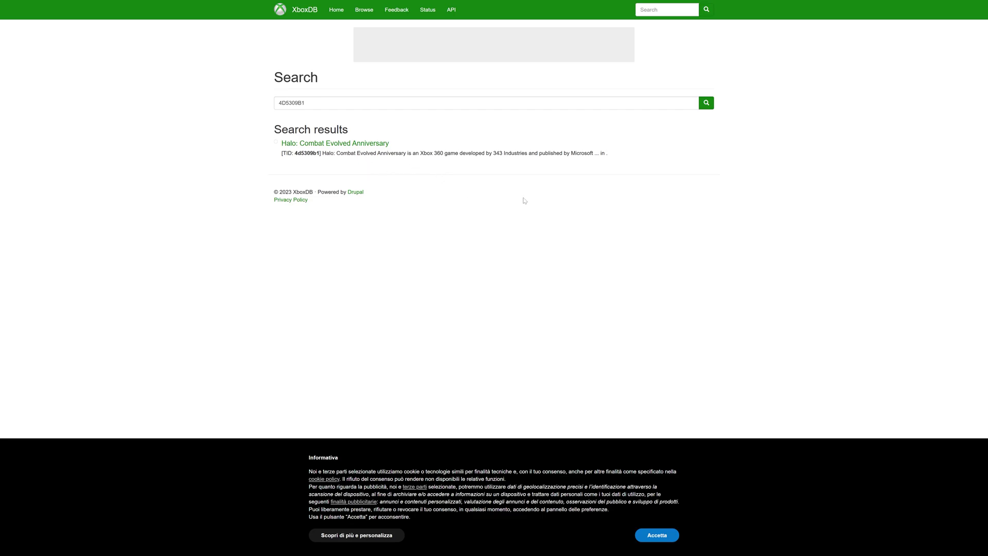
Step: Back in File Explorer, rename the 4D5309B1 folder as Halo CE Anniversary 4D5309B1
{"action": "key", "text": "alt+Tab"}
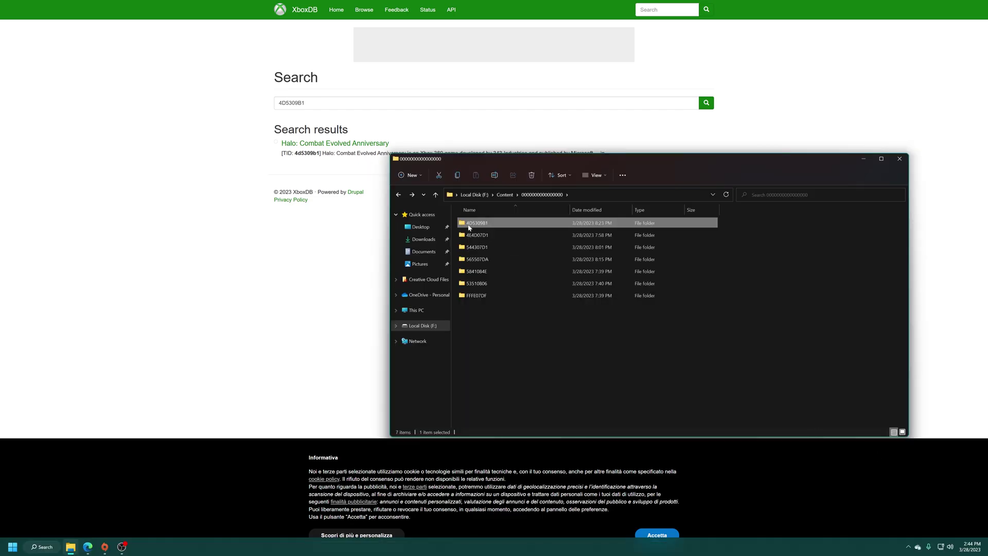
{"action": "left_click", "coordinate": [469, 224]}
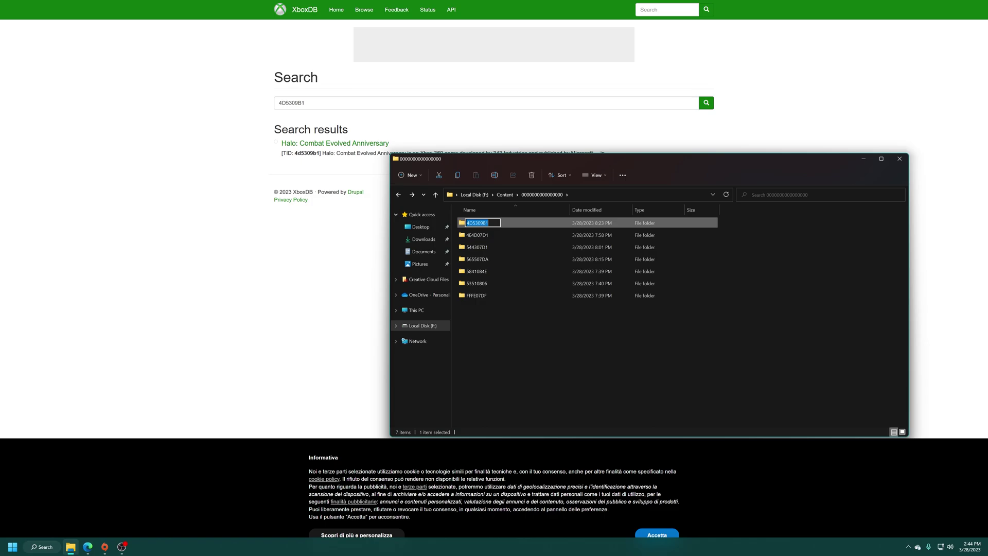
{"action": "key", "text": "Home"}
{"action": "type", "text": "Halo CE Anniversary"}
{"action": "key", "text": "Return"}
Step: Look up the title ID of the 4E4D07D1 folder on XboxDB and return to File Explorer
{"action": "key", "text": "Down"}
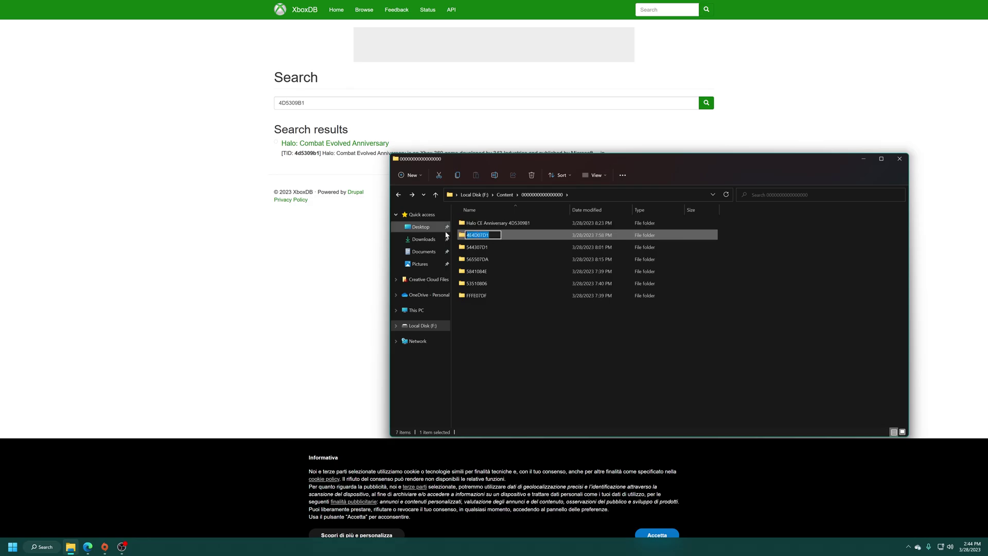
{"action": "key", "text": "alt+Tab"}
{"action": "key", "text": "ctrl+v"}
{"action": "key", "text": "Return"}
{"action": "key", "text": "alt+Tab"}
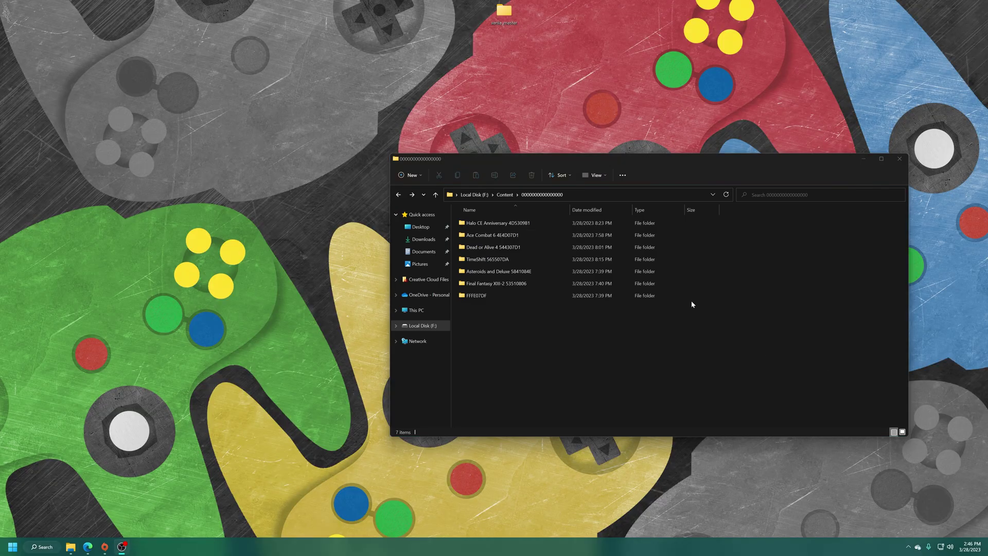
Step: Copy the six renamed game folders, leaving out FFFE07DF, from Local Disk (F:) to the desktop and close File Explorer
{"action": "left_click_drag", "start_coordinate": [733, 220], "coordinate": [620, 283]}
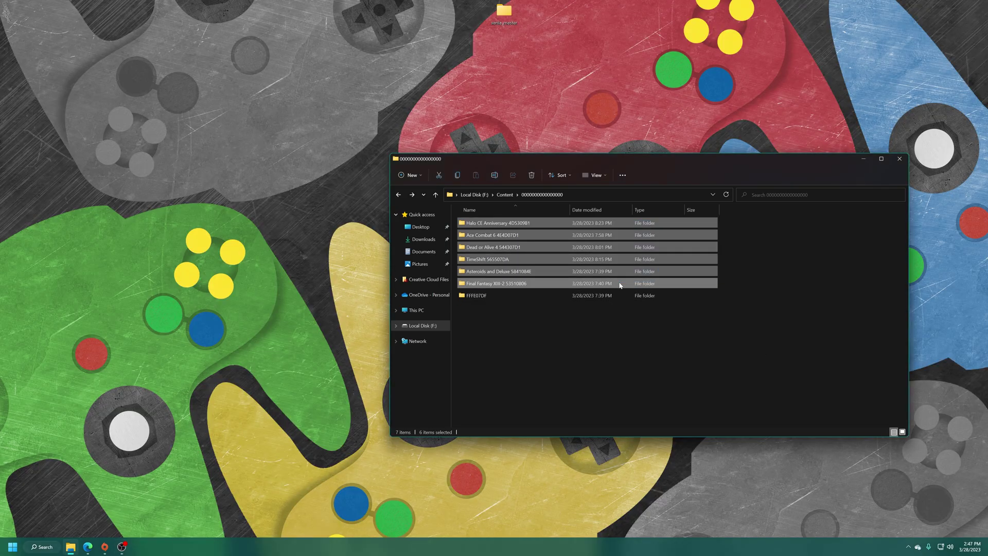
{"action": "left_click_drag", "start_coordinate": [502, 229], "coordinate": [245, 188]}
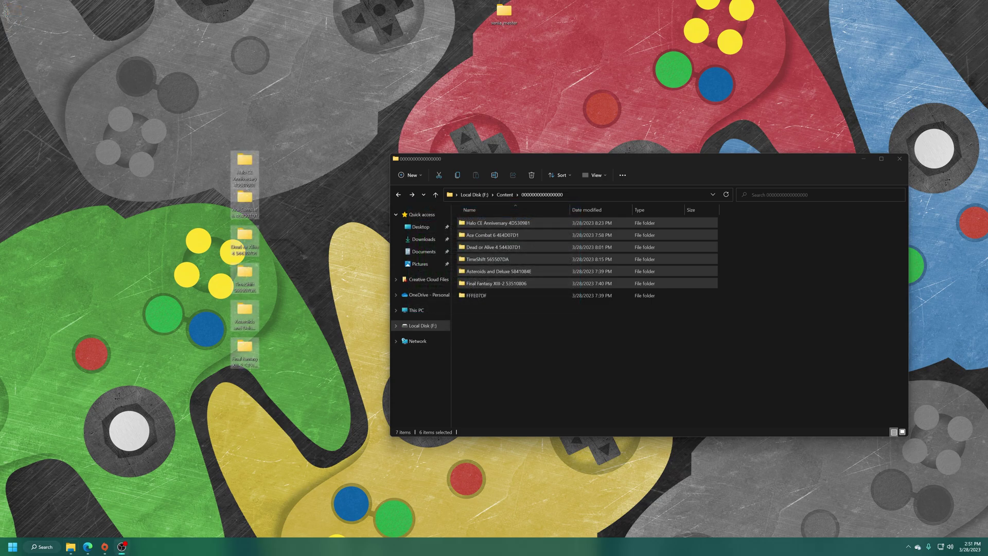
{"action": "left_click", "coordinate": [899, 159]}
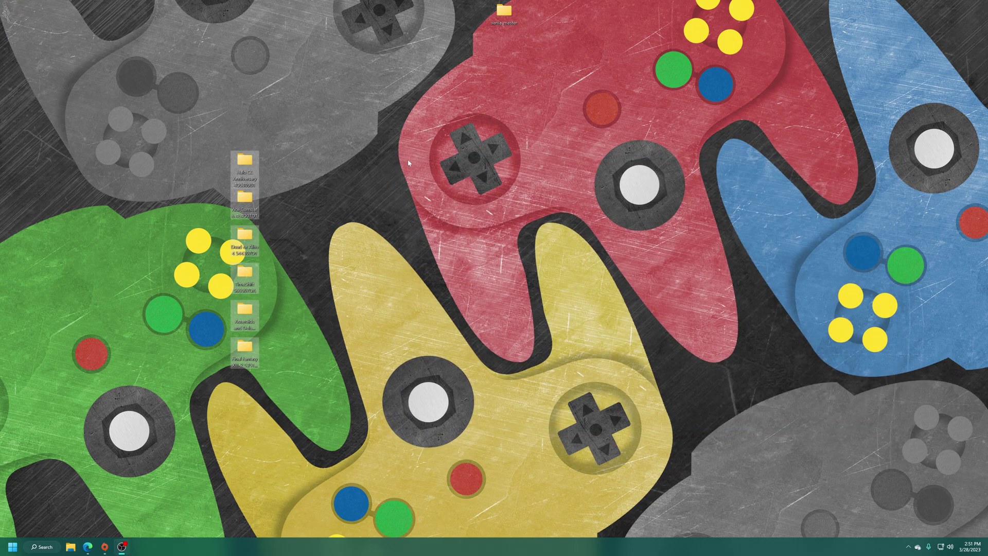
{"action": "left_click", "coordinate": [388, 168]}
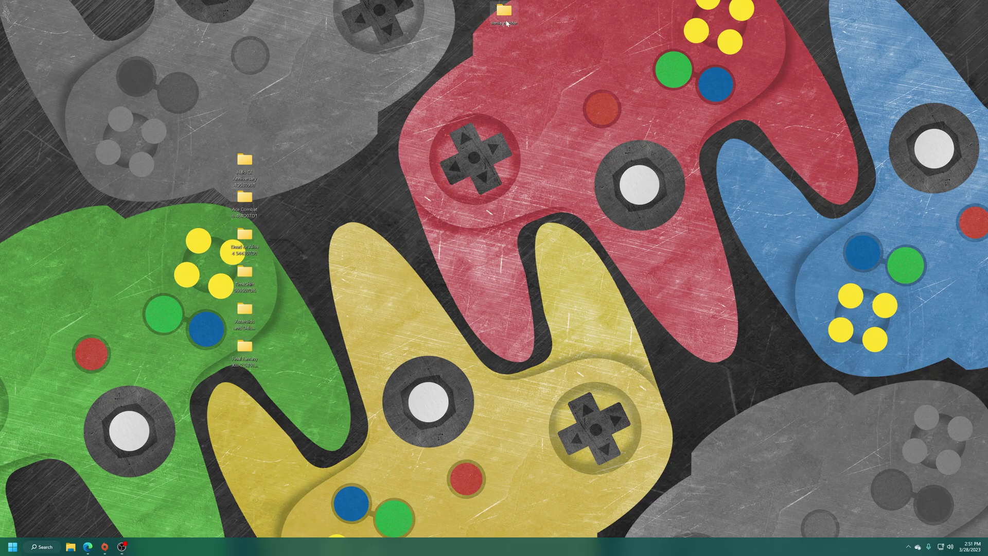
Step: Launch xenia.exe from the xenia_master folder on the desktop and move the Xenia window clear of the game folders
{"action": "mouse_move", "coordinate": [504, 12]}
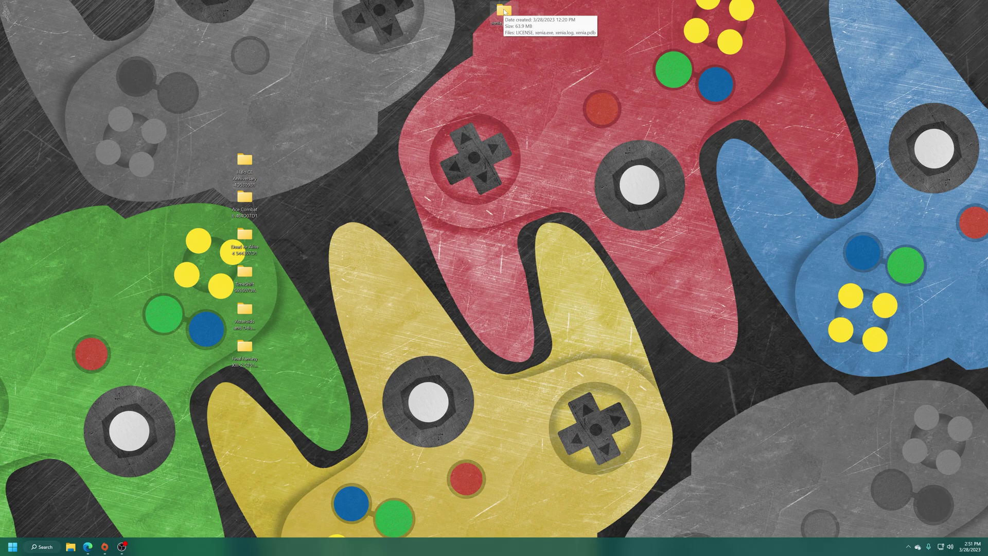
{"action": "double_click", "coordinate": [505, 12]}
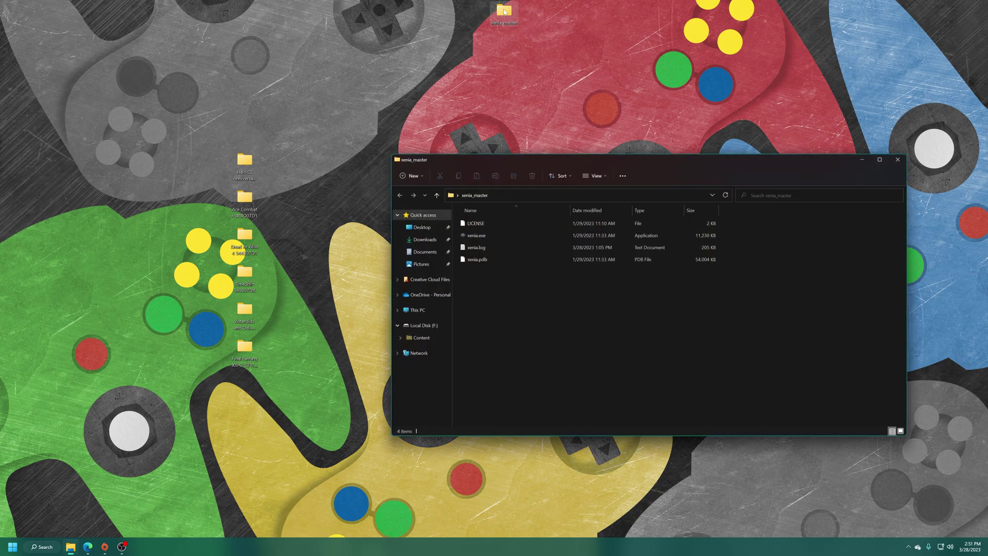
{"action": "left_click", "coordinate": [482, 237]}
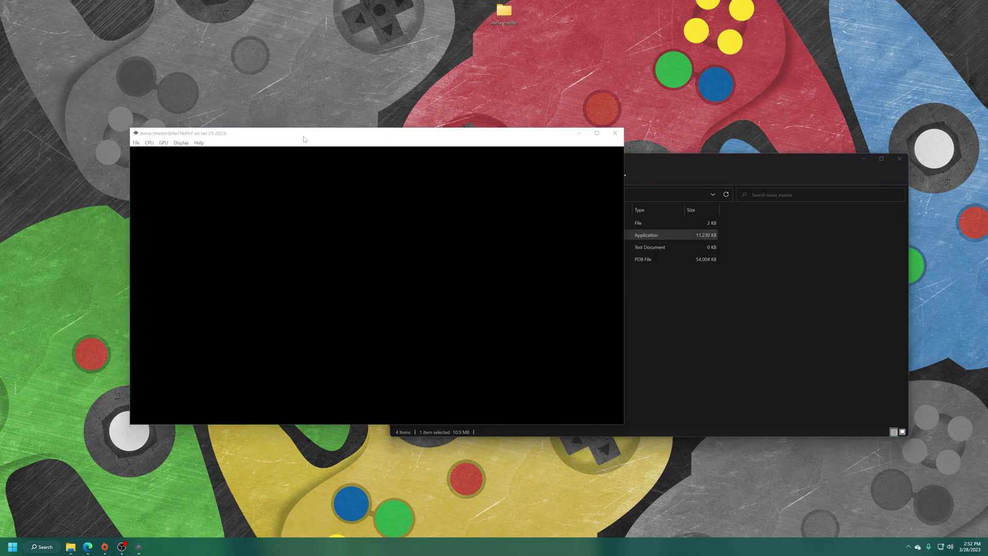
{"action": "left_click_drag", "start_coordinate": [304, 138], "coordinate": [502, 89]}
{"action": "left_click_drag", "start_coordinate": [282, 137], "coordinate": [246, 308]}
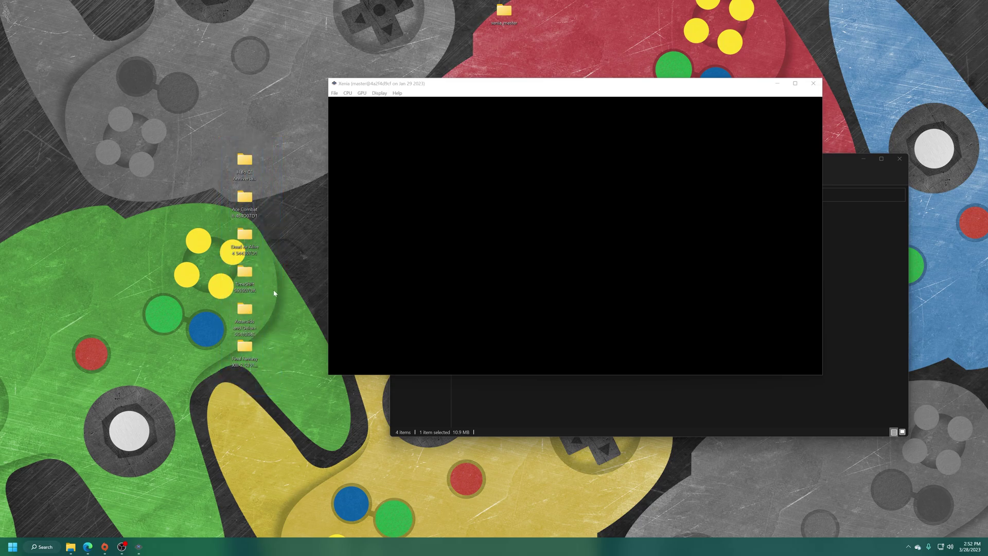
Step: Load the package file, not the .data folder, from the 00004000 folder of Dead or Alive 4 544307D1 on the desktop
{"action": "left_click", "coordinate": [334, 93]}
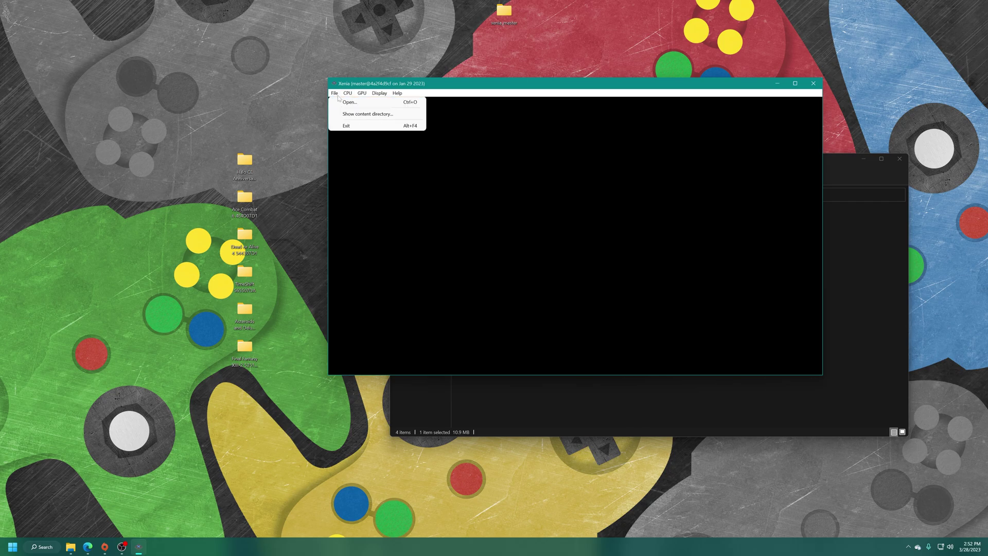
{"action": "left_click", "coordinate": [341, 102]}
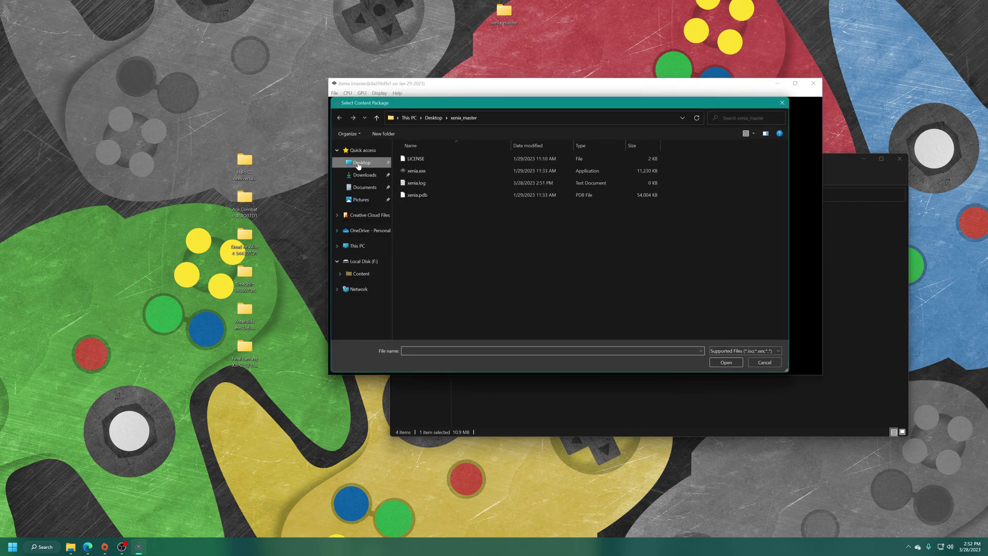
{"action": "left_click", "coordinate": [360, 163]}
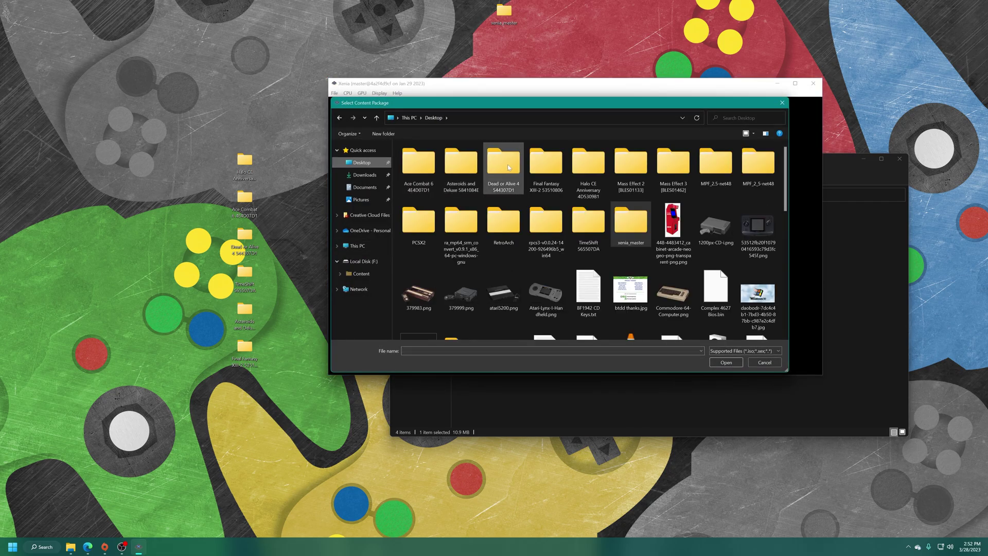
{"action": "double_click", "coordinate": [507, 165]}
{"action": "double_click", "coordinate": [421, 160]}
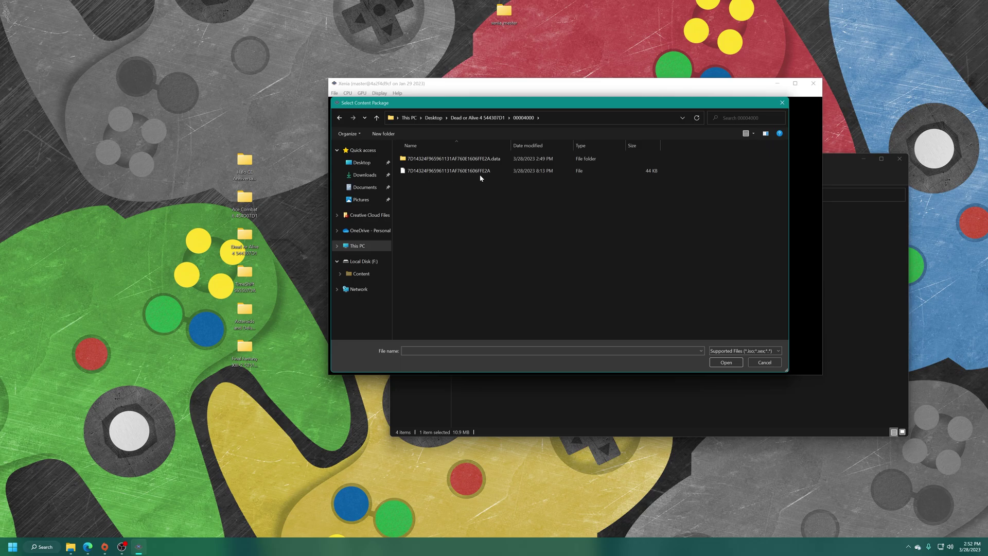
{"action": "left_click", "coordinate": [575, 171]}
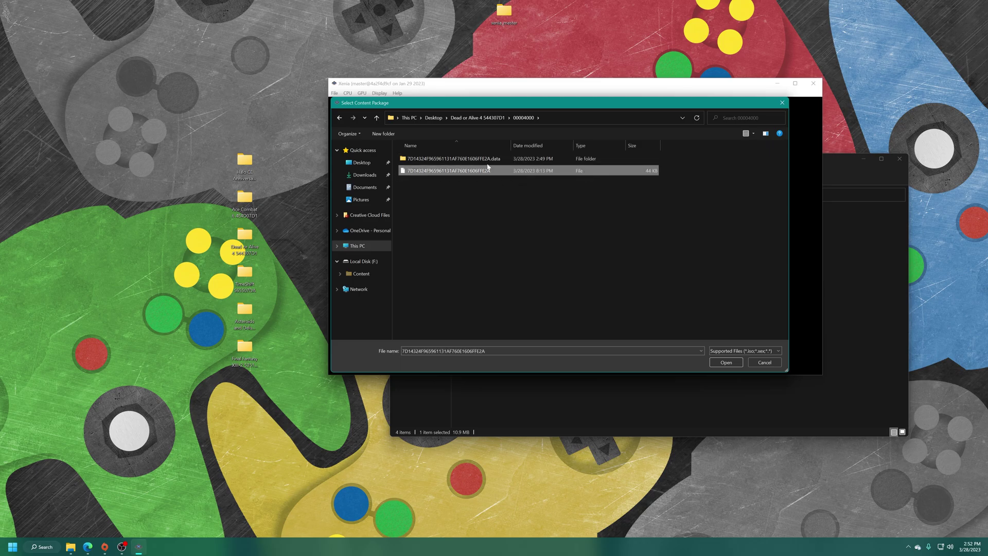
{"action": "double_click", "coordinate": [459, 174]}
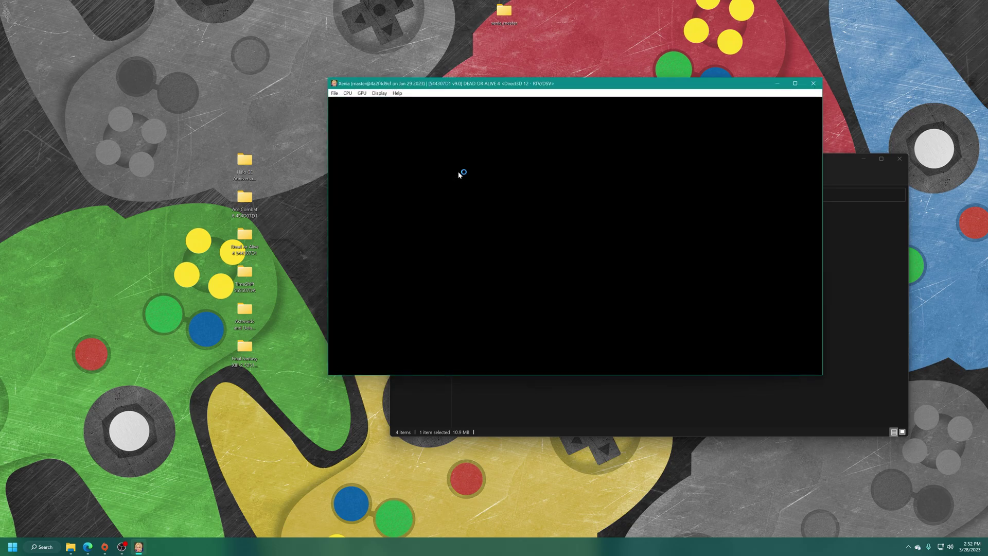
Step: Browse the game modes on Dead or Alive 4's Mode Select screen and enter Story mode
{"action": "left_click", "coordinate": [535, 343]}
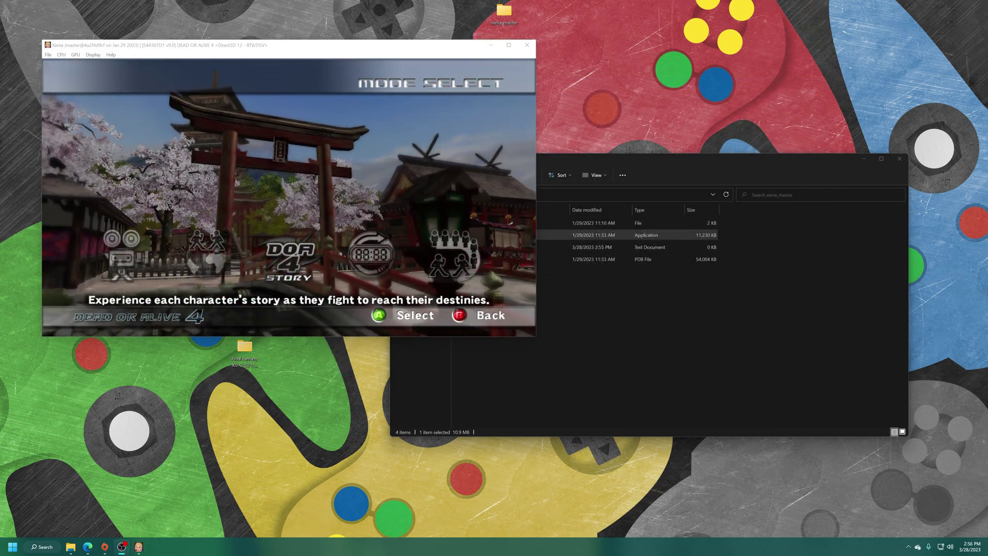
{"action": "key", "text": "Right"}
{"action": "key", "text": "Right"}
{"action": "key", "text": "Left"}
{"action": "key", "text": "Left"}
{"action": "key", "text": "Left"}
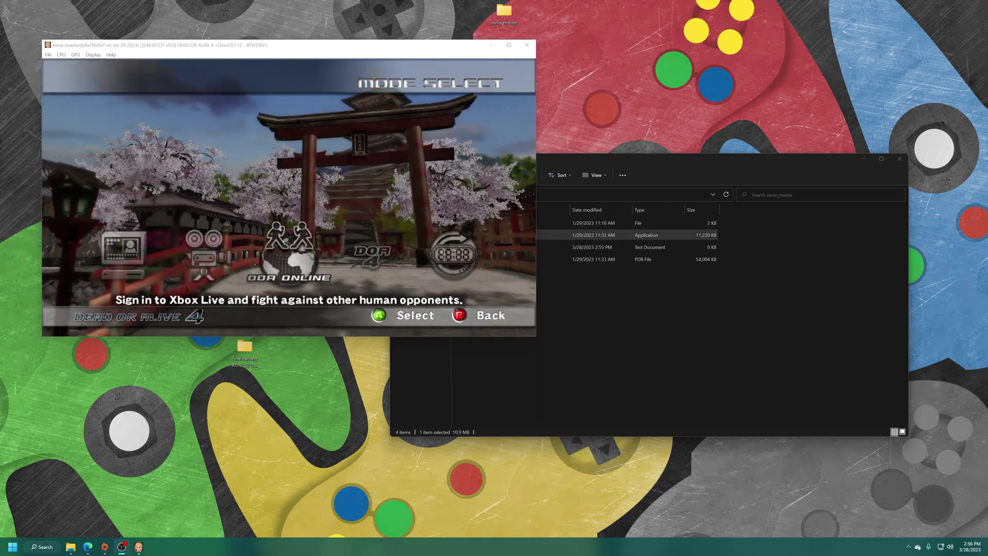
{"action": "key", "text": "Right"}
{"action": "key", "text": "Return"}
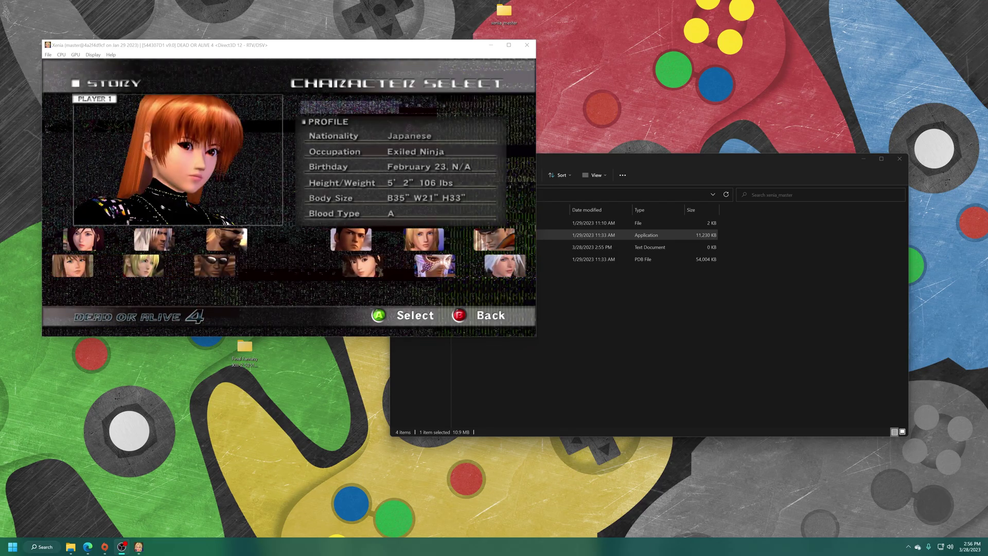
Step: Browse the fighters on the Story mode Character Select screen and go back to Mode Select
{"action": "key", "text": "Right"}
{"action": "key", "text": "Right"}
{"action": "key", "text": "Right"}
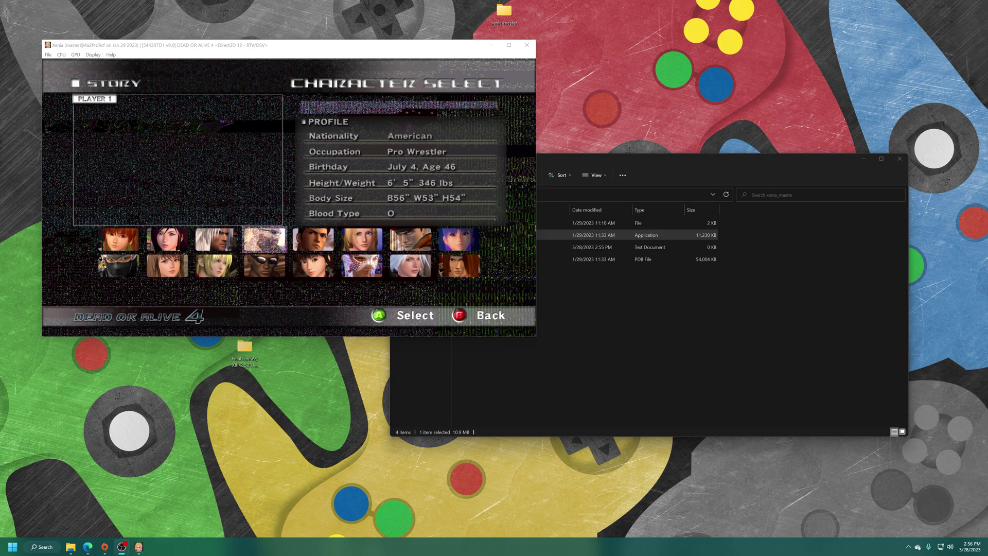
{"action": "key", "text": "Right"}
{"action": "key", "text": "Down"}
{"action": "key", "text": "Left"}
{"action": "key", "text": "Right"}
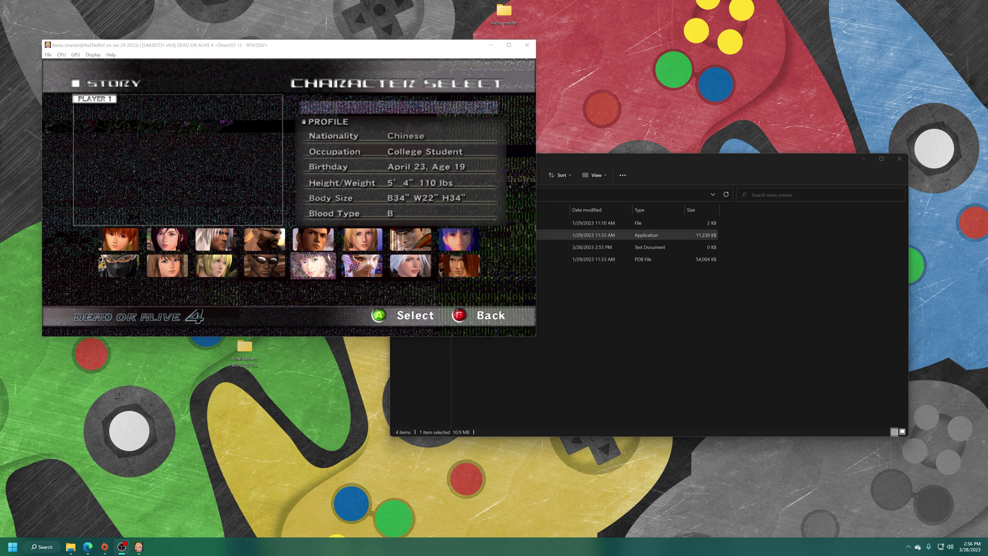
{"action": "key", "text": "Right"}
{"action": "key", "text": "Right"}
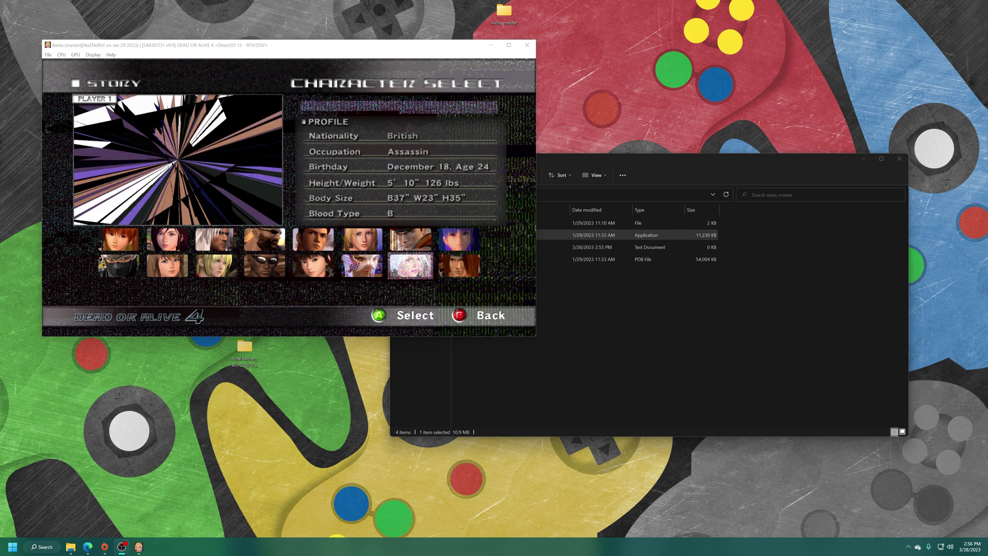
{"action": "key", "text": "apostrophe"}
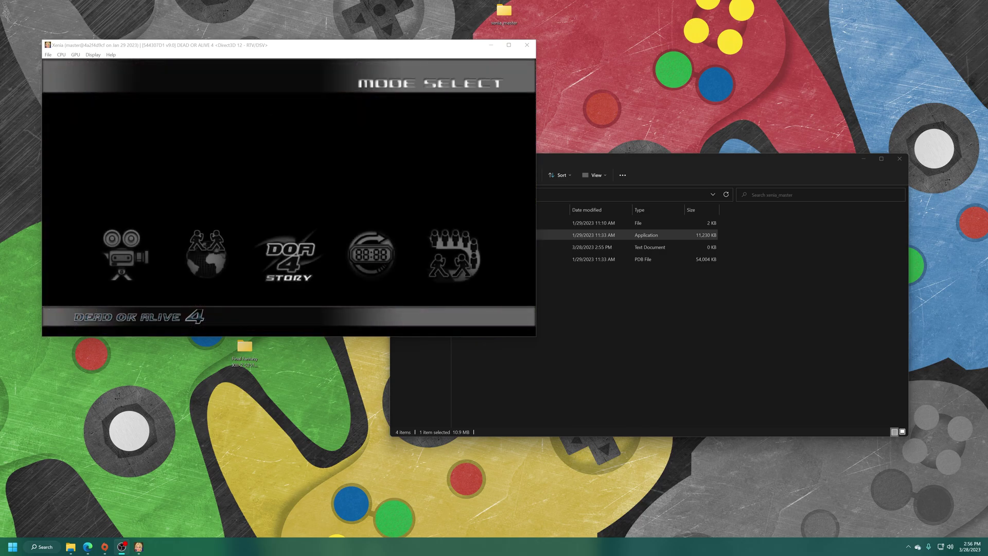
Step: Close and relaunch Xenia, and load the package file from the 00004000 folder of Halo CE Anniversary 4D5309B1 on the desktop
{"action": "key", "text": "alt+F4"}
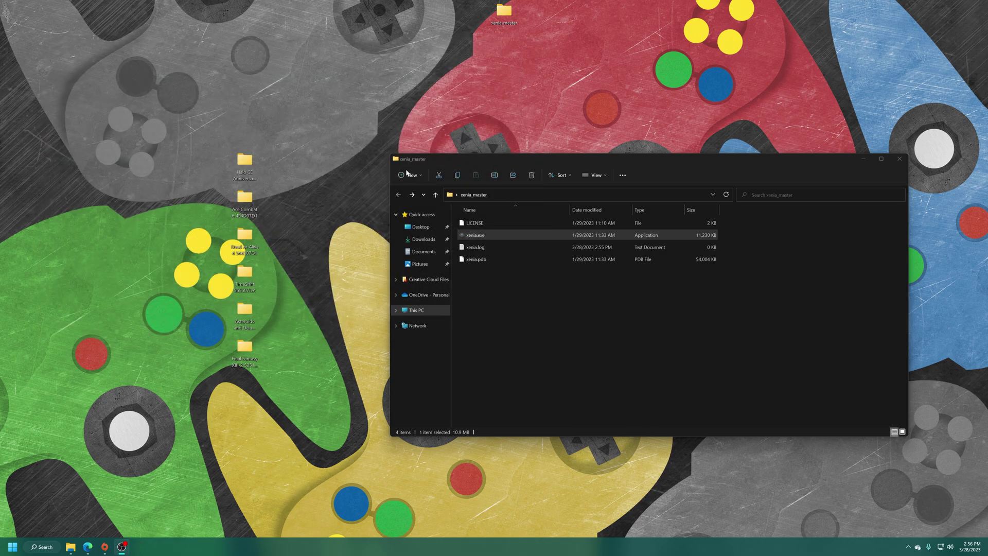
{"action": "double_click", "coordinate": [477, 235]}
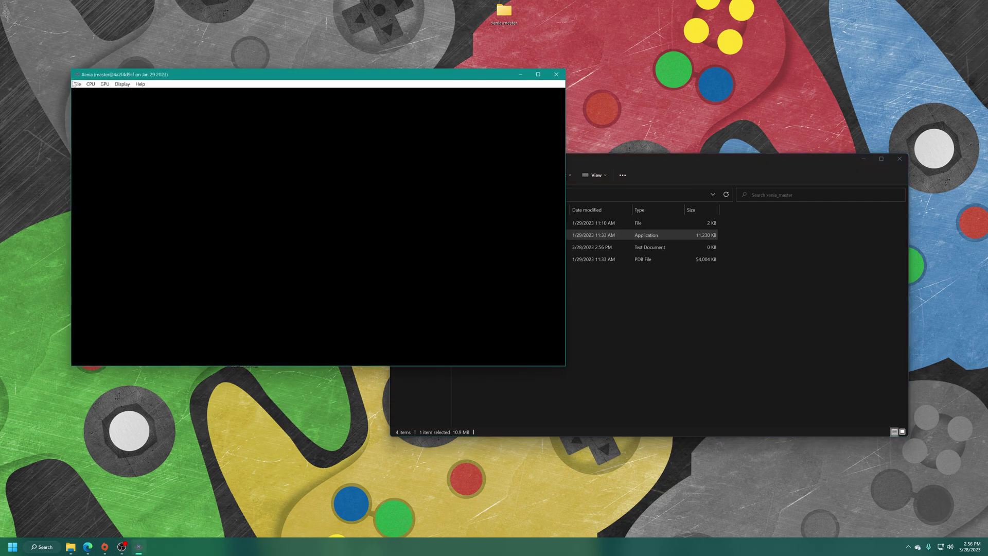
{"action": "left_click", "coordinate": [77, 84]}
{"action": "left_click", "coordinate": [118, 93]}
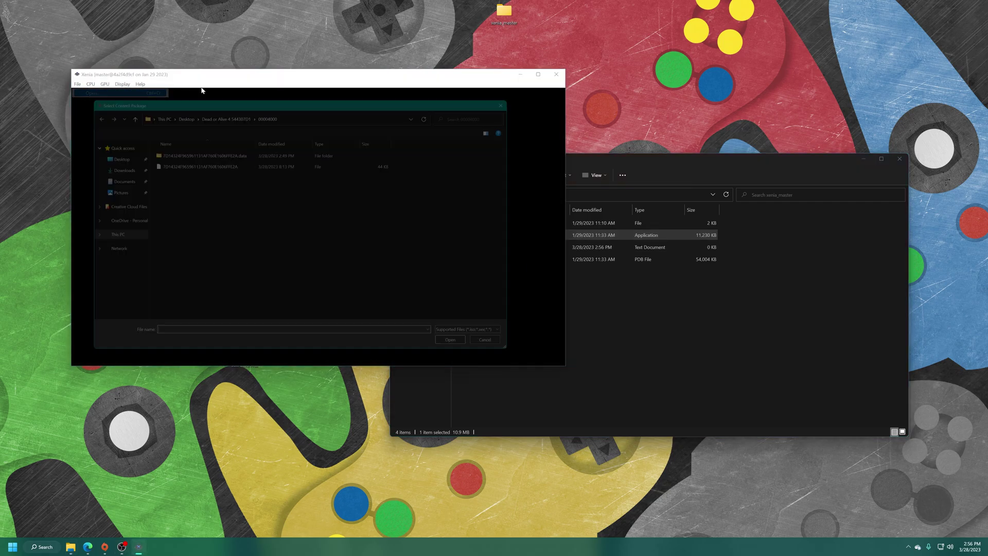
{"action": "left_click", "coordinate": [119, 109]}
{"action": "left_click", "coordinate": [120, 109]}
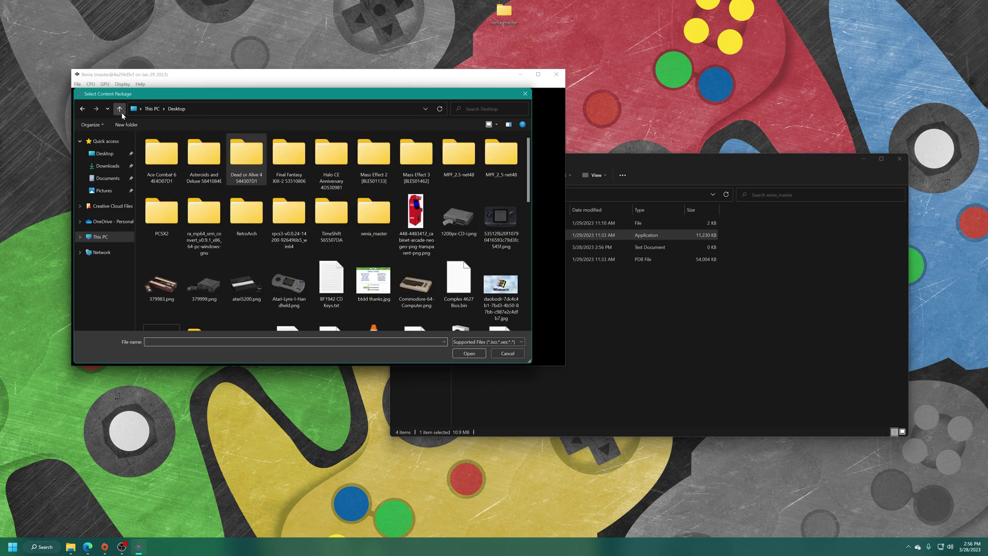
{"action": "double_click", "coordinate": [321, 158]}
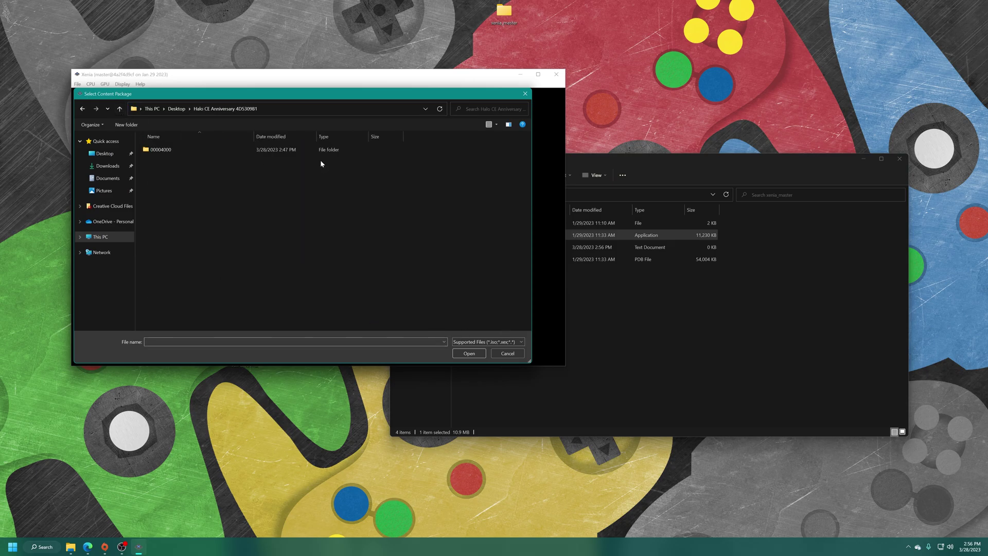
{"action": "double_click", "coordinate": [165, 155]}
{"action": "double_click", "coordinate": [168, 161]}
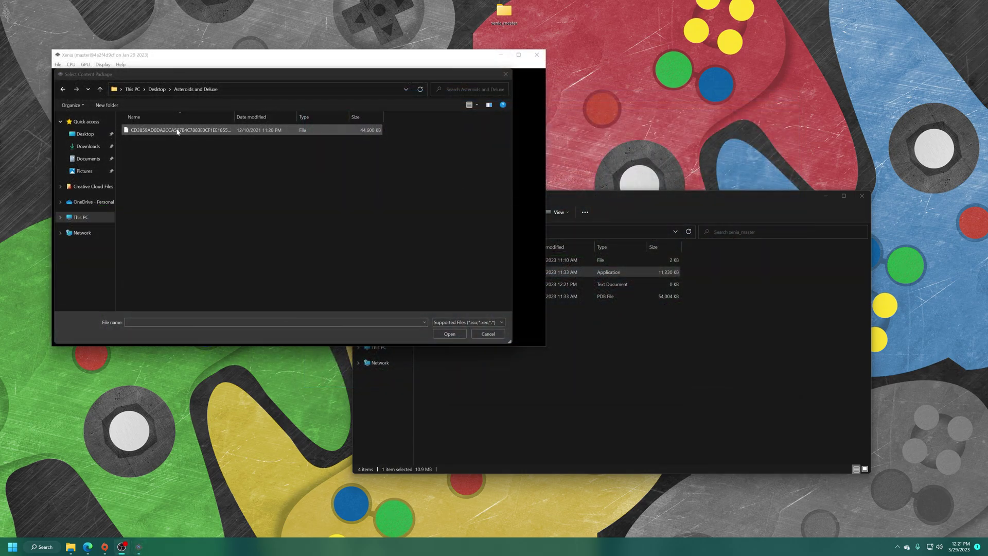
Step: Load the package file from the Asteroids and Deluxe folder on the desktop in Xenia
{"action": "double_click", "coordinate": [172, 132]}
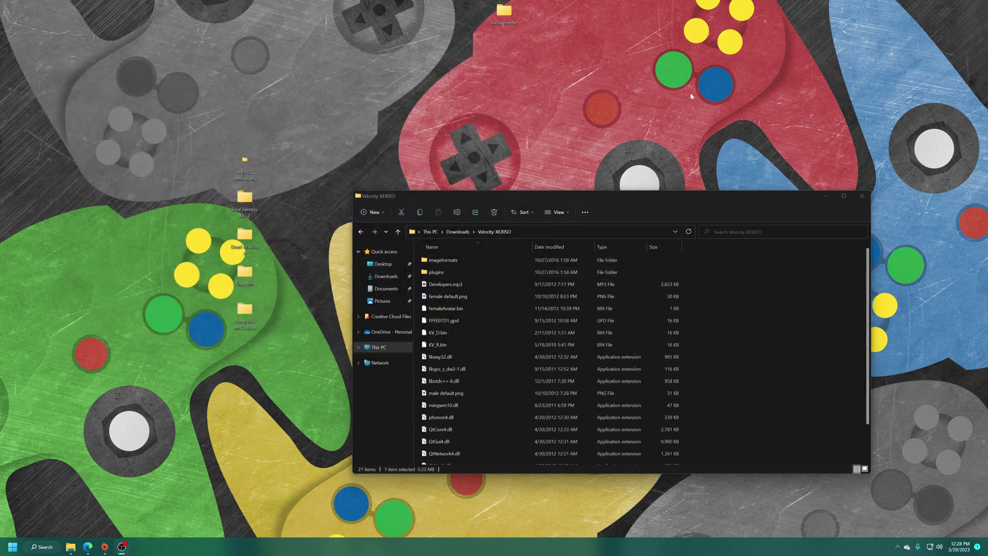
Step: Open the Final Fantasy XIII-2 folder on the desktop and examine its package file and .data folder
{"action": "double_click", "coordinate": [245, 200]}
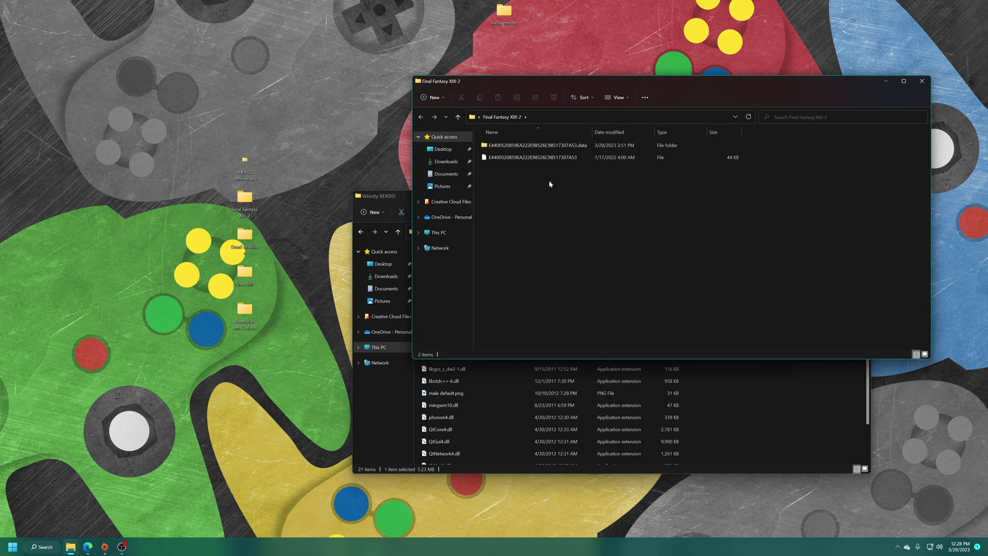
{"action": "left_click_drag", "start_coordinate": [550, 181], "coordinate": [542, 146]}
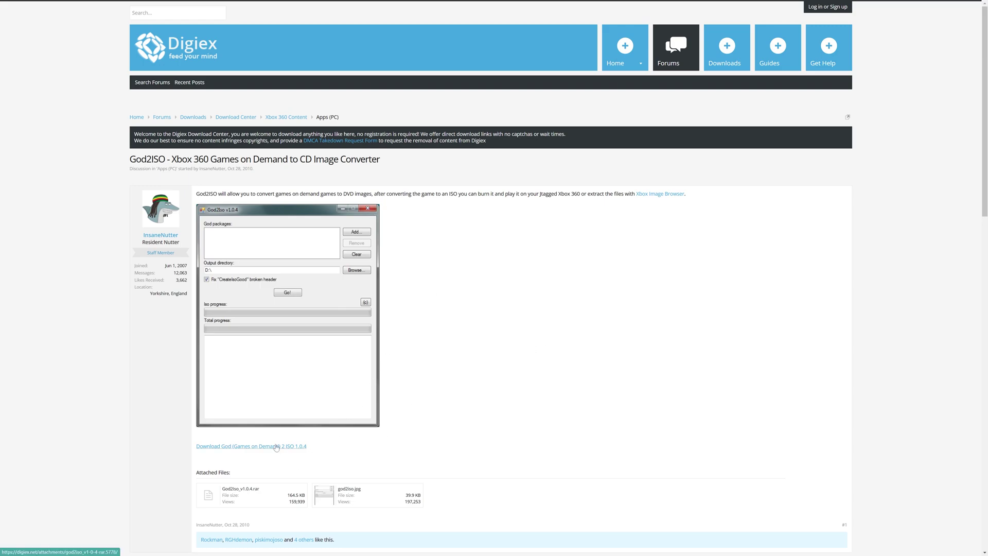
Step: Download God2Iso 1.0.4 and the extract-xiso win32 release, and extract both archives into their own folders on the desktop
{"action": "left_click", "coordinate": [270, 447]}
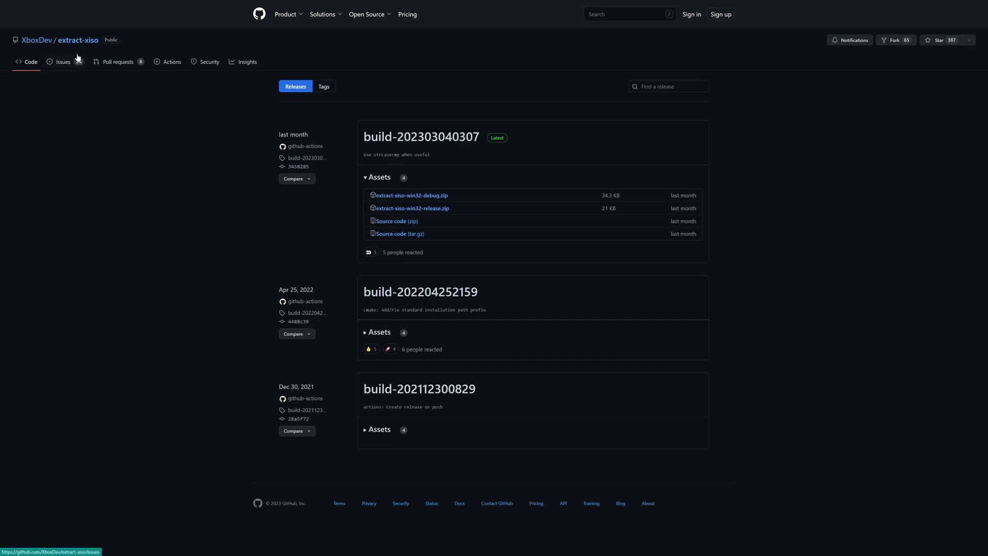
{"action": "left_click", "coordinate": [438, 214]}
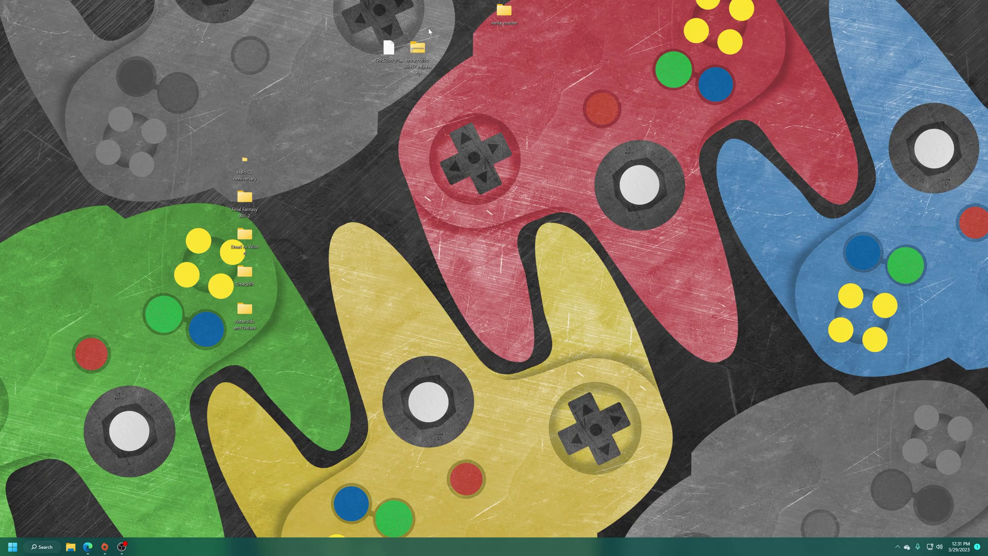
{"action": "right_click", "coordinate": [388, 47]}
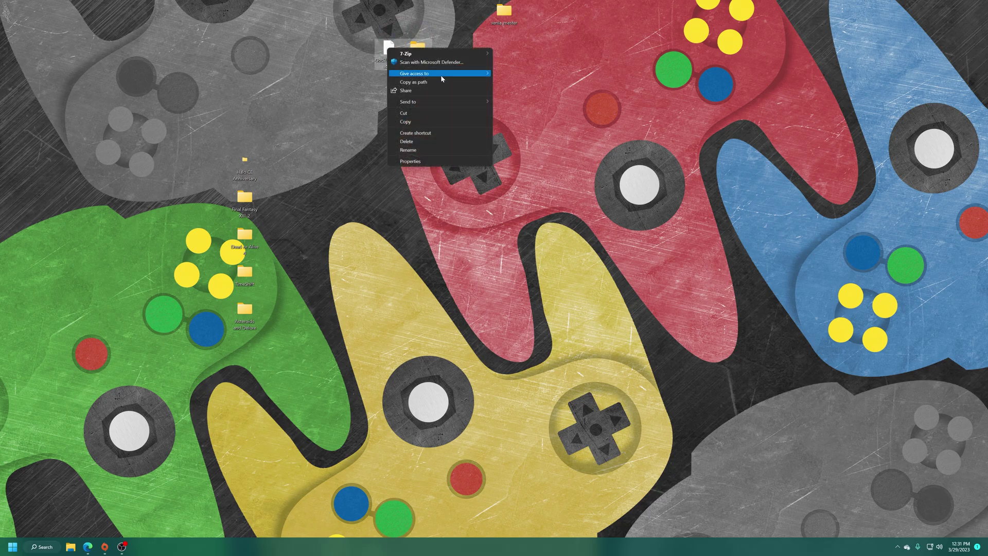
{"action": "mouse_move", "coordinate": [453, 54]}
{"action": "left_click", "coordinate": [514, 73]}
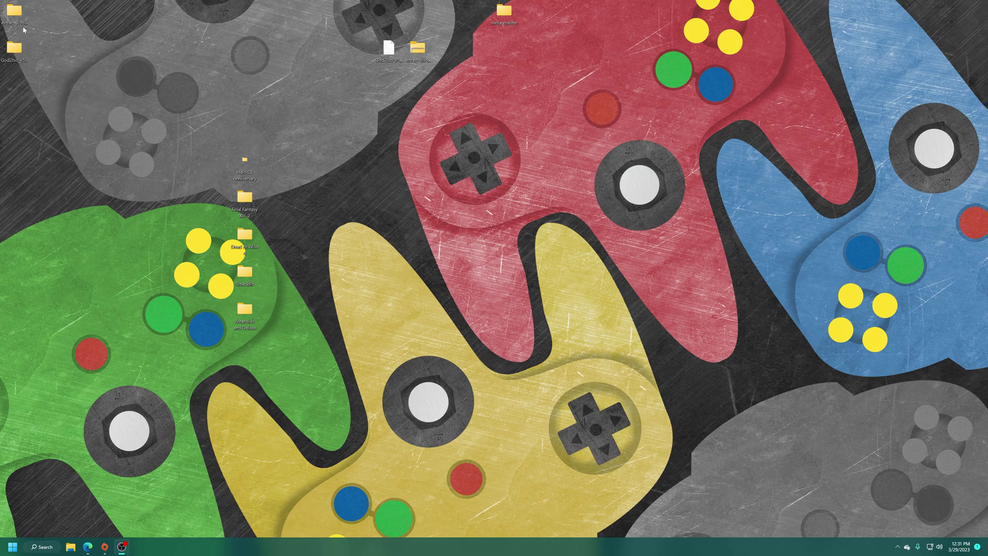
Step: Move the Halo CE Anniversary, Final Fantasy XIII-2, Dead or Alive 4 and TimeShift folders from the desktop into the God2Iso_v1.0.4 folder
{"action": "double_click", "coordinate": [14, 49]}
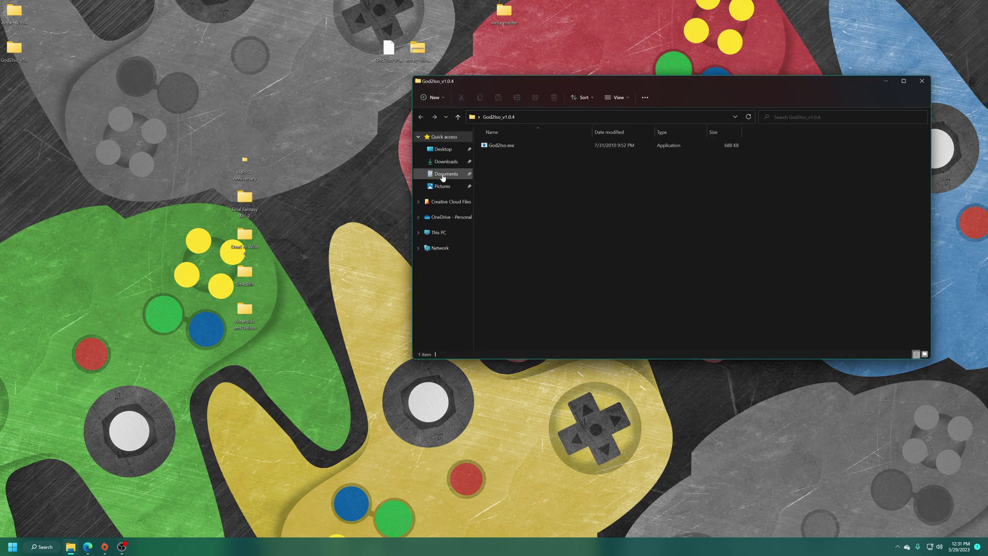
{"action": "left_click_drag", "start_coordinate": [291, 133], "coordinate": [232, 286]}
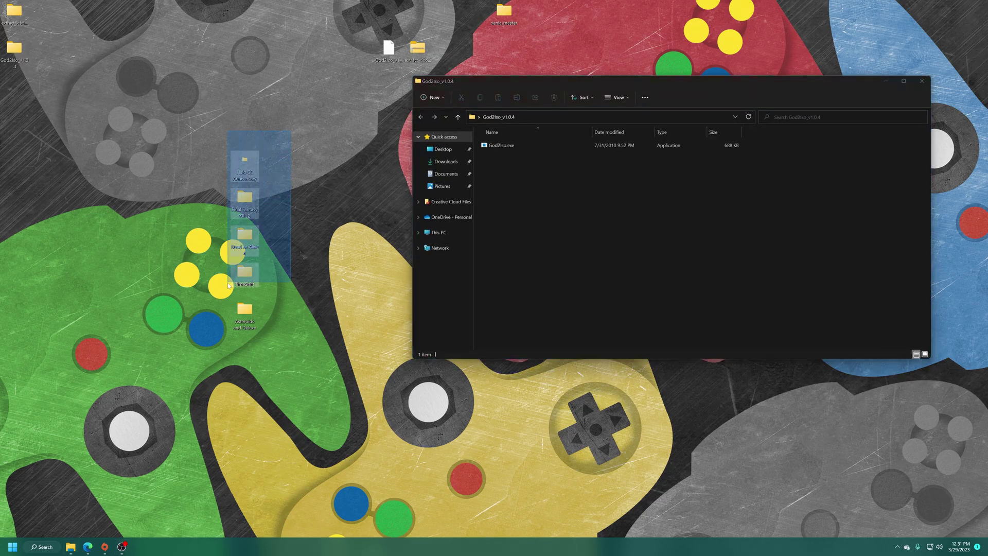
{"action": "left_click_drag", "start_coordinate": [247, 166], "coordinate": [639, 227]}
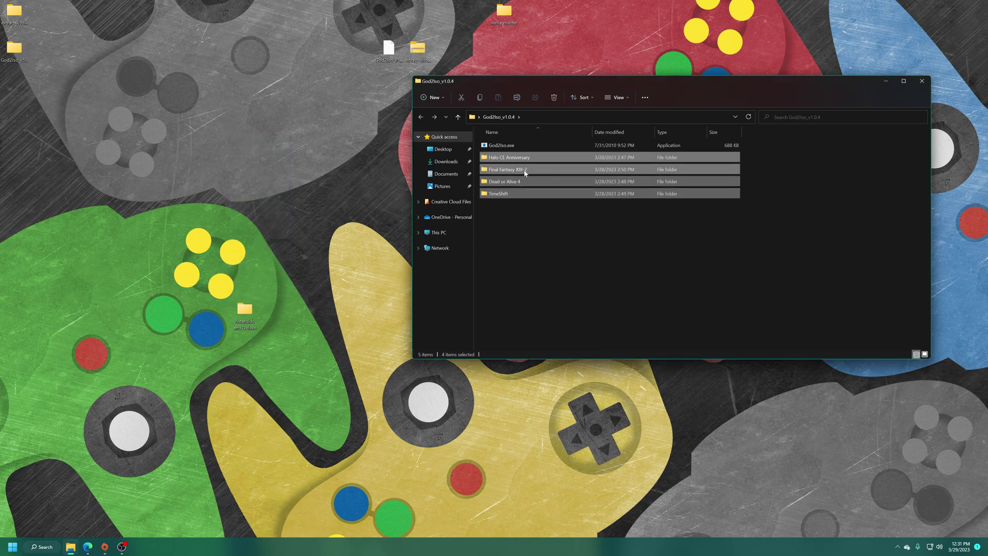
{"action": "left_click", "coordinate": [528, 233]}
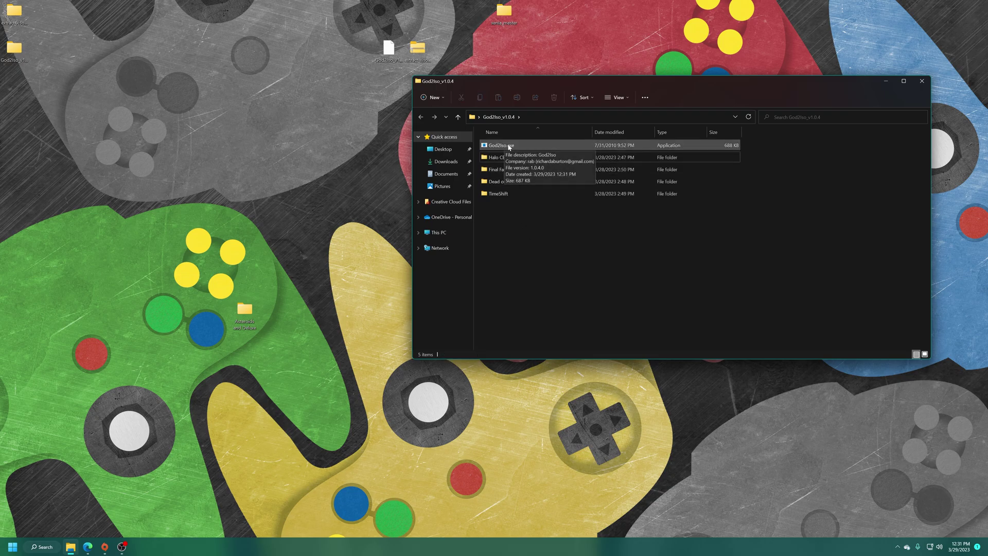
Step: Launch God2Iso and add the package file from the Dead or Alive 4 folder inside God2Iso_v1.0.4
{"action": "double_click", "coordinate": [518, 149]}
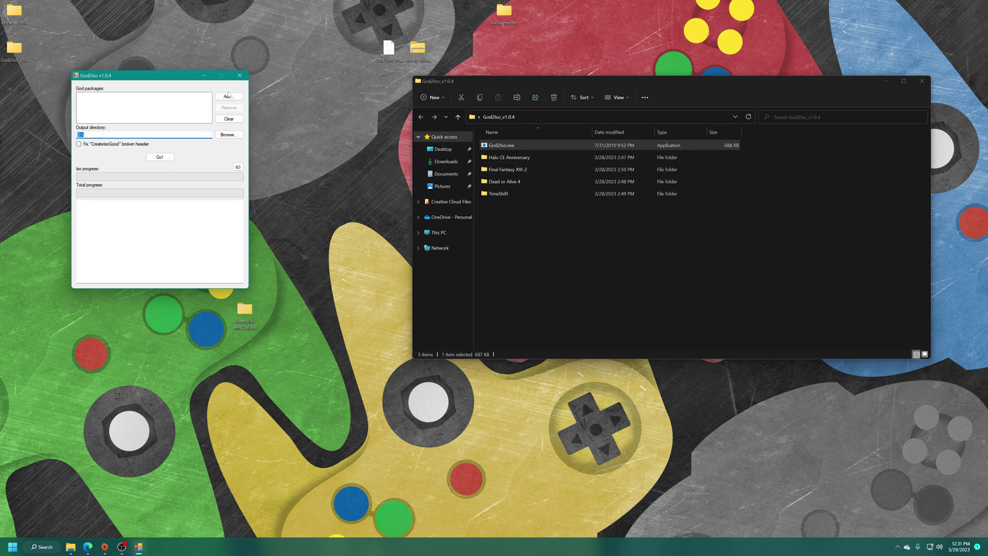
{"action": "left_click", "coordinate": [233, 97]}
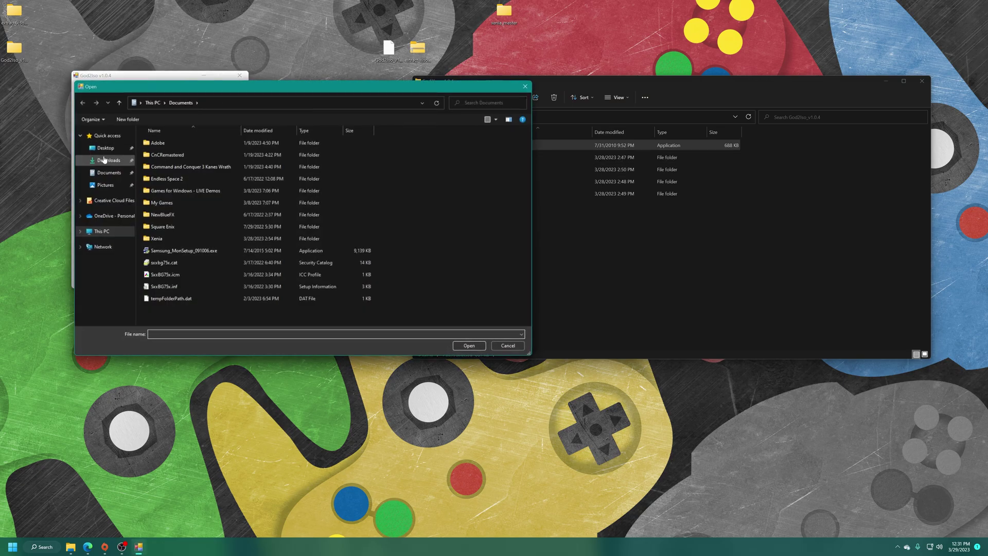
{"action": "left_click", "coordinate": [106, 147]}
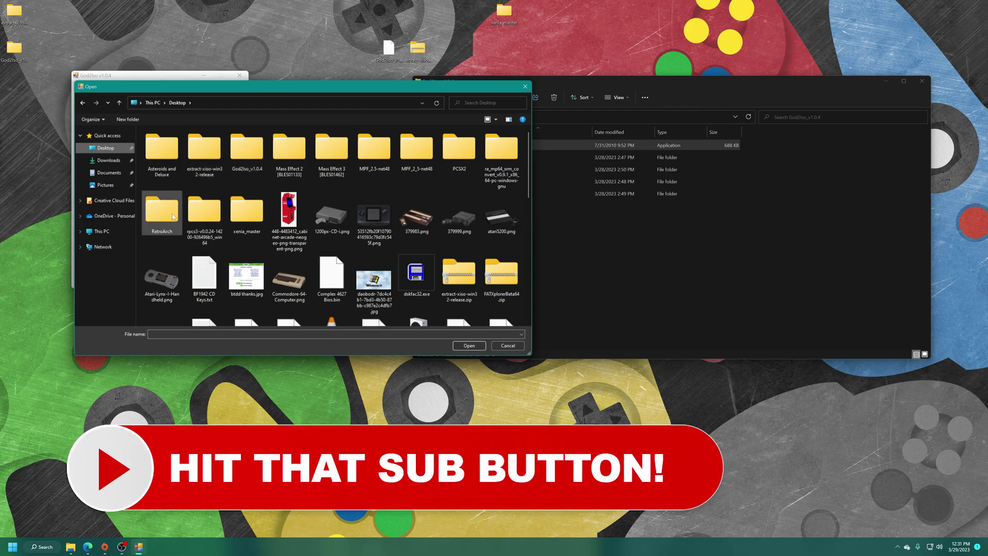
{"action": "left_click", "coordinate": [240, 149]}
{"action": "double_click", "coordinate": [240, 150]}
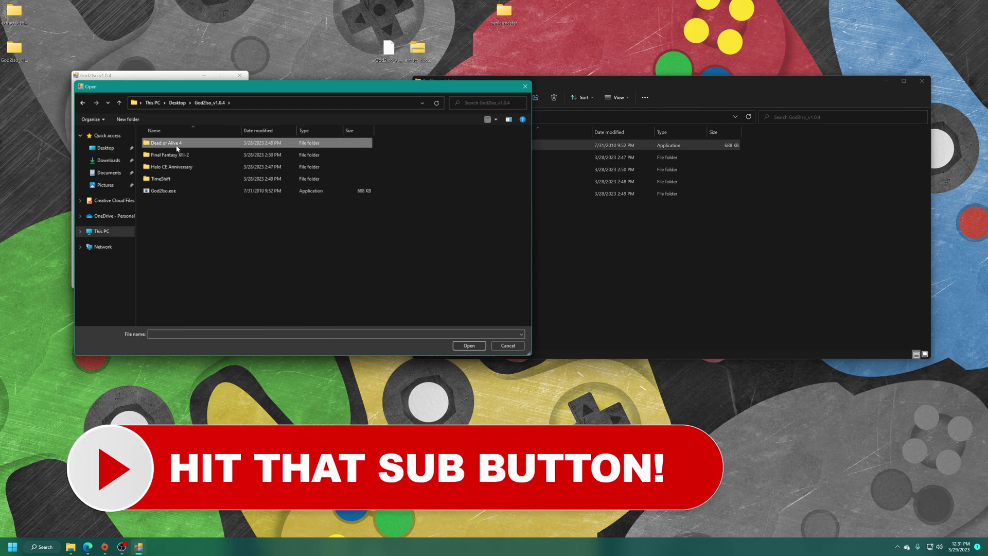
{"action": "double_click", "coordinate": [188, 143]}
{"action": "double_click", "coordinate": [190, 155]}
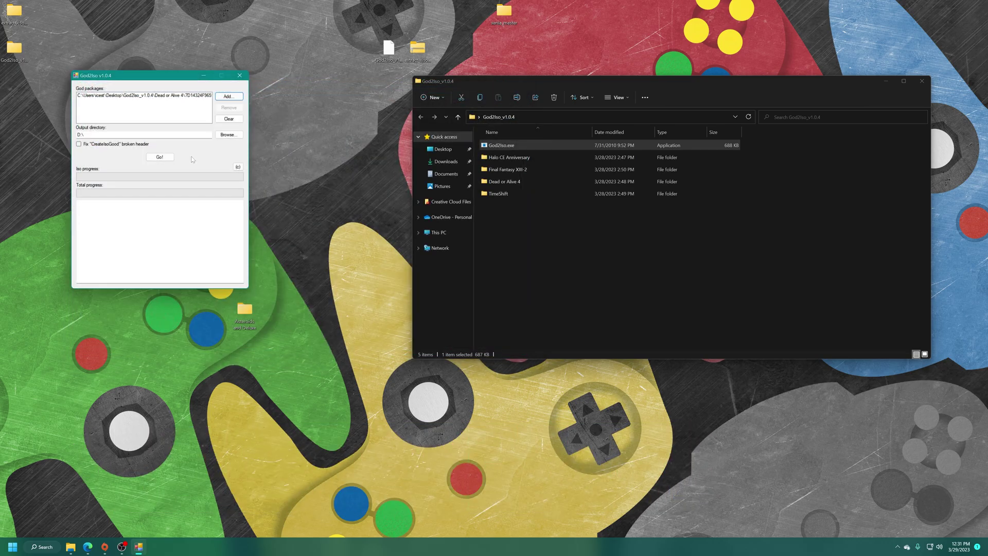
Step: Add the package file from the Final Fantasy XIII-2 folder to the God2Iso package list
{"action": "left_click", "coordinate": [232, 97]}
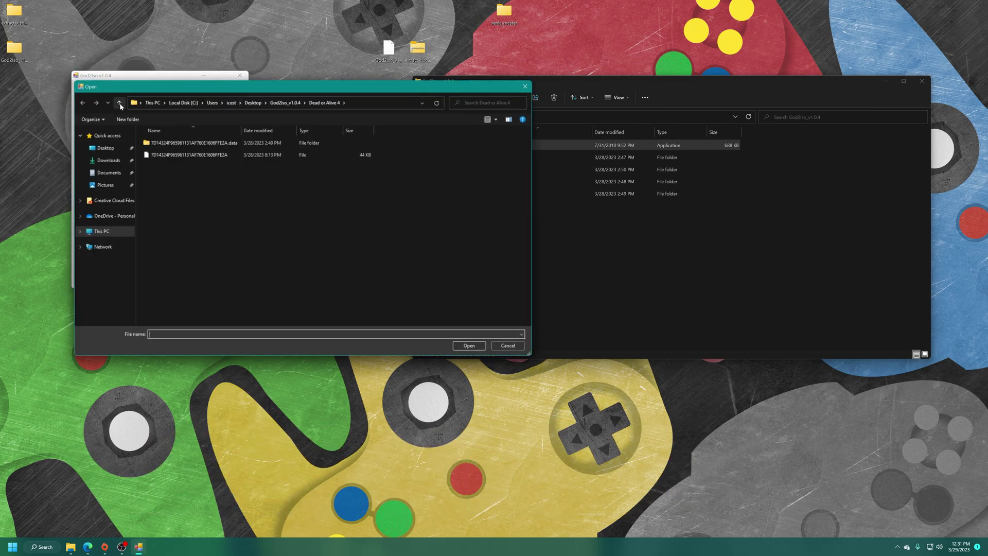
{"action": "left_click", "coordinate": [119, 102]}
{"action": "left_click", "coordinate": [162, 158]}
{"action": "double_click", "coordinate": [163, 154]}
{"action": "double_click", "coordinate": [170, 155]}
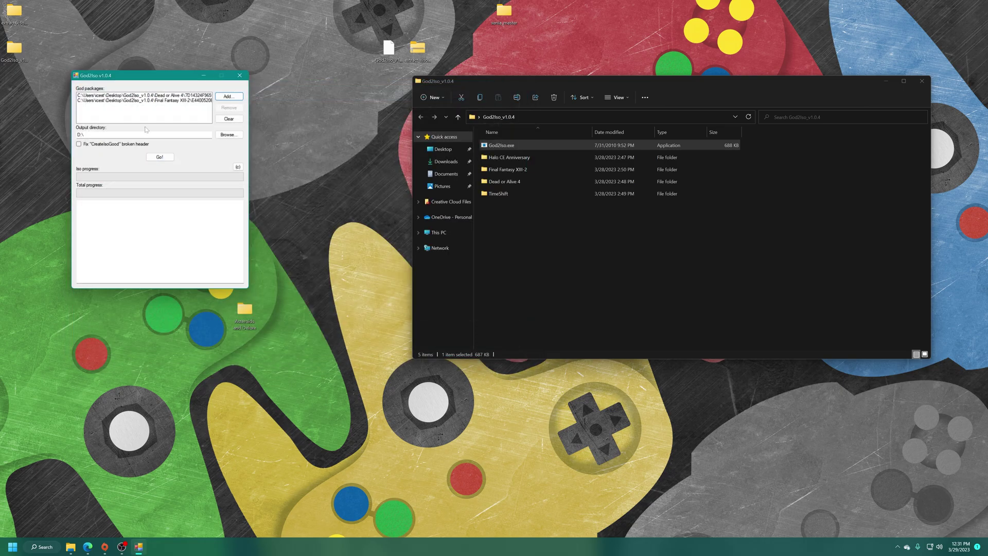
Step: Add the package file from the Halo CE Anniversary folder to the God2Iso package list
{"action": "left_click", "coordinate": [239, 97]}
{"action": "left_click", "coordinate": [119, 102]}
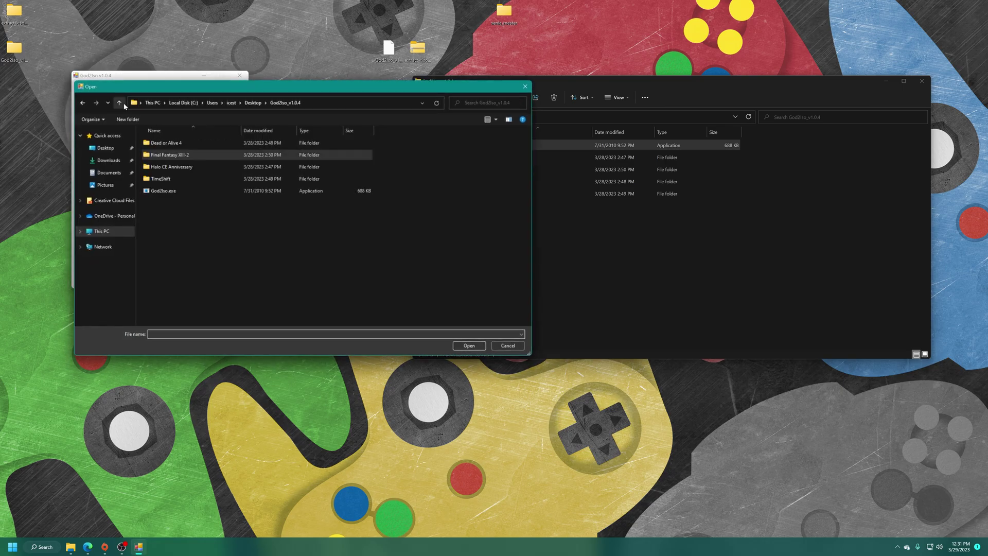
{"action": "double_click", "coordinate": [162, 166]}
{"action": "double_click", "coordinate": [164, 143]}
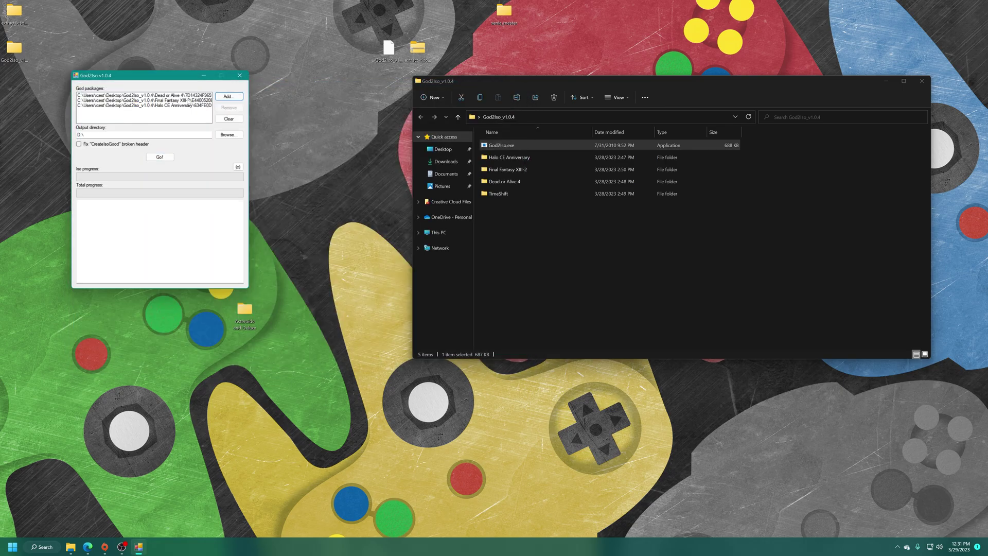
Step: Add the package file from the TimeShift folder to the God2Iso package list
{"action": "left_click", "coordinate": [224, 99]}
{"action": "left_click", "coordinate": [119, 105]}
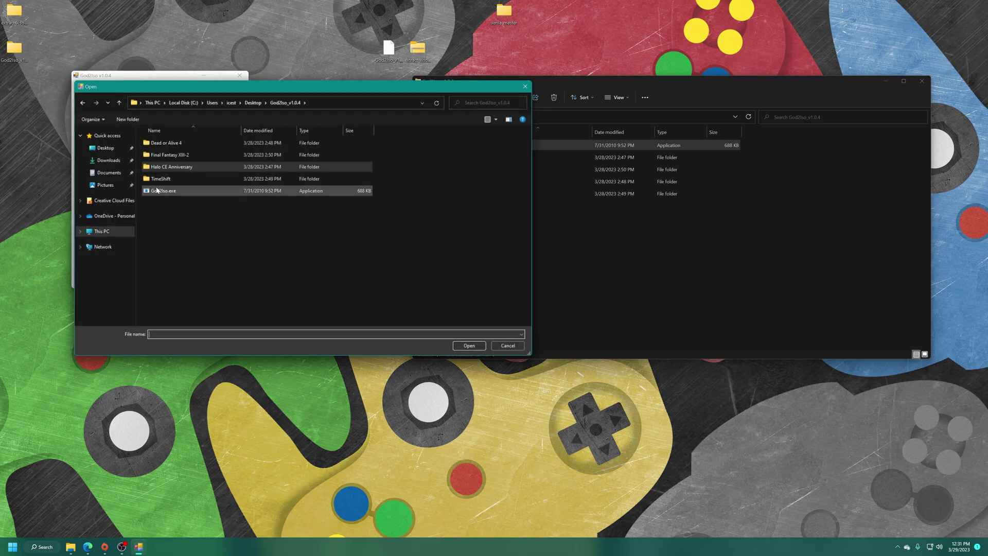
{"action": "double_click", "coordinate": [160, 190]}
{"action": "double_click", "coordinate": [162, 154]}
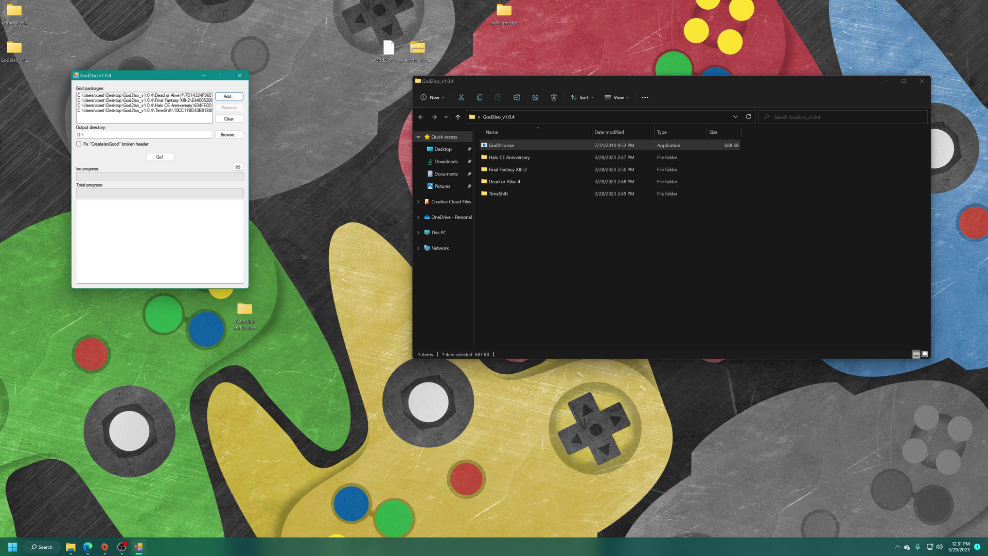
Step: Set the output directory to the Desktop and convert the listed packages to ISO
{"action": "left_click", "coordinate": [234, 135]}
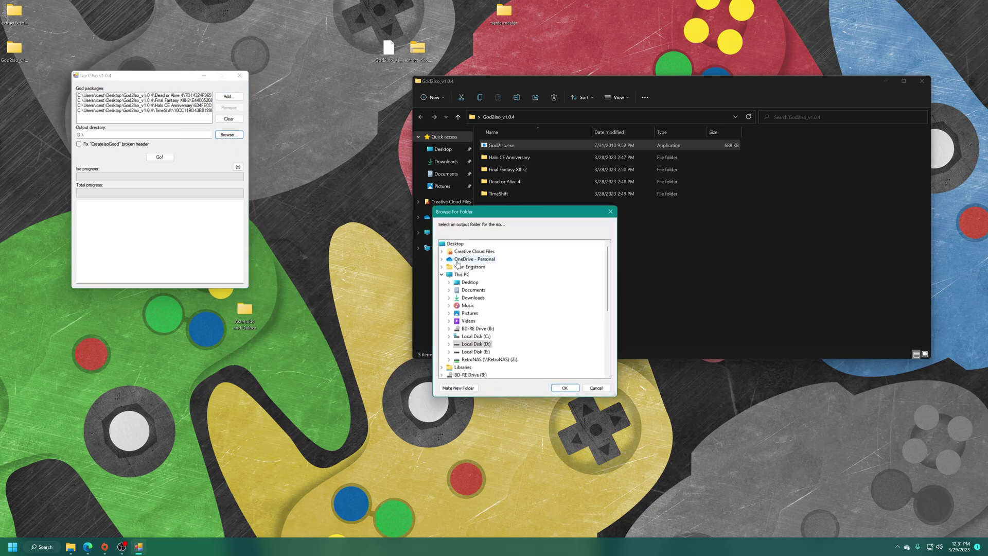
{"action": "left_click", "coordinate": [455, 244]}
{"action": "left_click", "coordinate": [565, 387]}
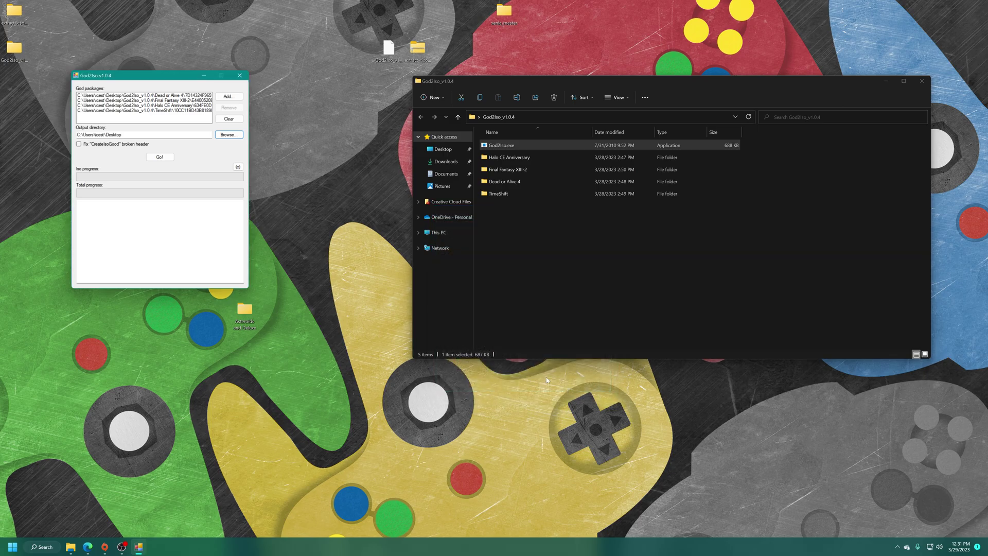
{"action": "left_click", "coordinate": [160, 157]}
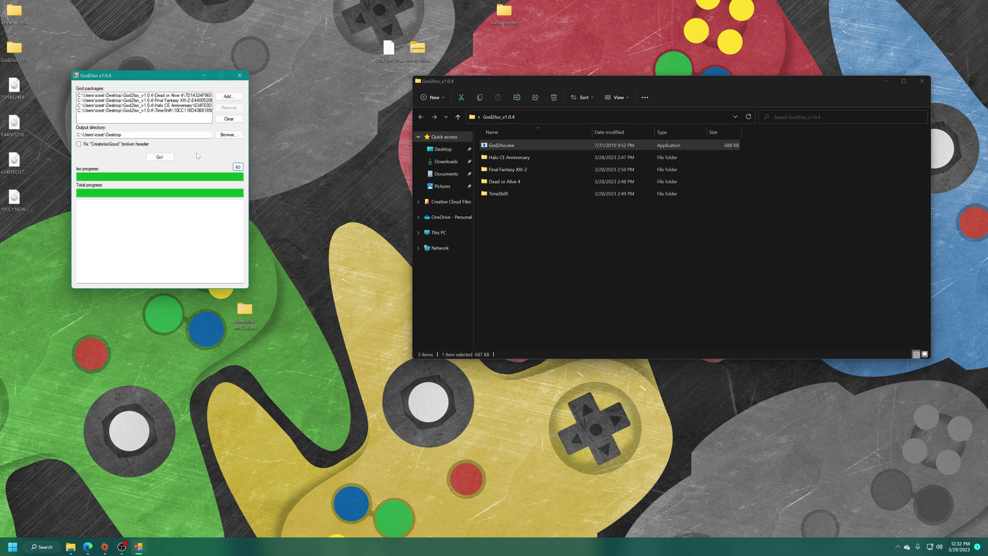
Step: Rename the first two converted ISO files on the desktop as Dead or Alive 4 and Final Fantasy XIII-2, following the package list order
{"action": "left_click", "coordinate": [14, 87]}
{"action": "left_click", "coordinate": [192, 95]}
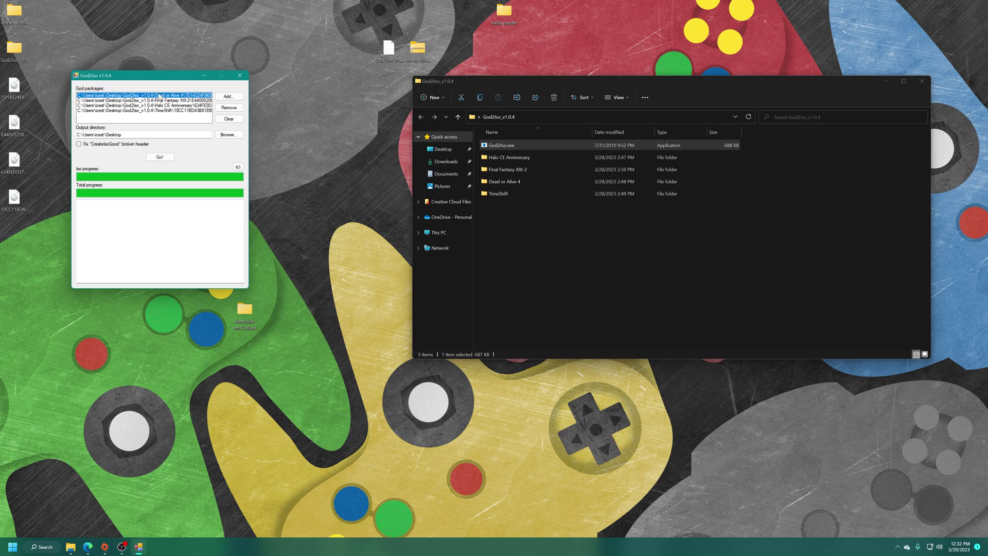
{"action": "left_click", "coordinate": [18, 103]}
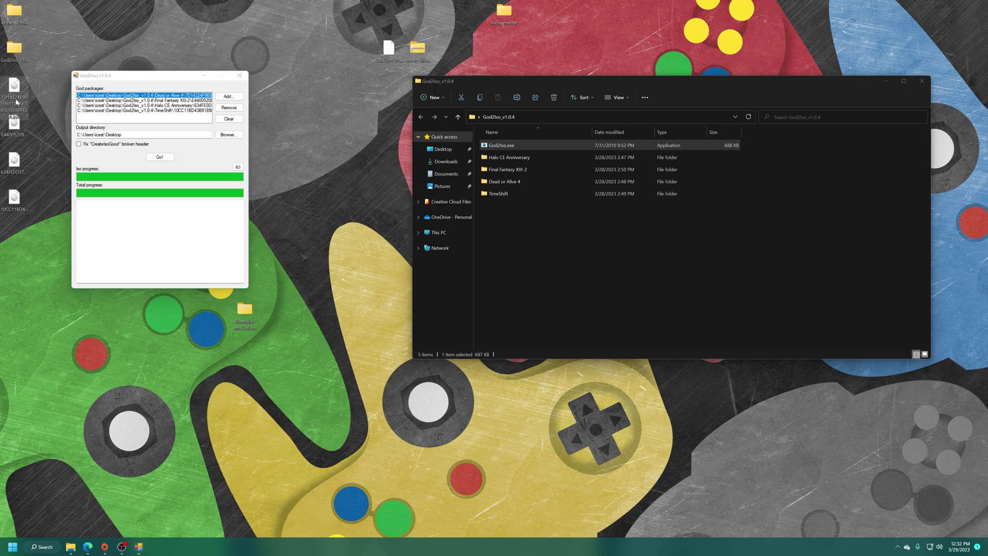
{"action": "key", "text": "F2"}
{"action": "type", "text": "Dead or Alive 4"}
{"action": "key", "text": "Tab"}
{"action": "type", "text": "Final Fantasy"}
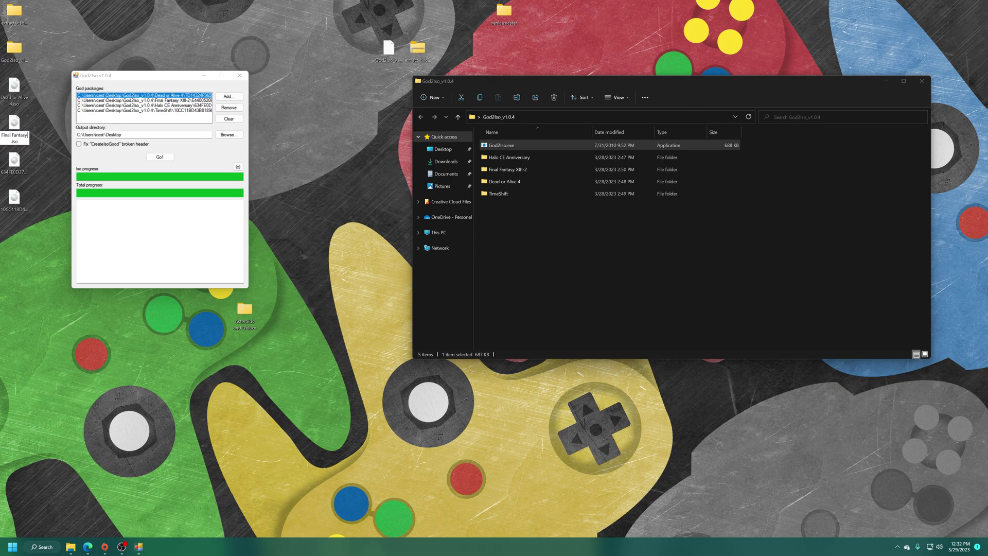
{"action": "type", "text": " XIII-2"}
{"action": "key", "text": "Tab"}
Step: Rename the remaining two ISO files as Halo CE Anniversary and TimeShift, and close God2Iso
{"action": "type", "text": "Halo CE Annive"}
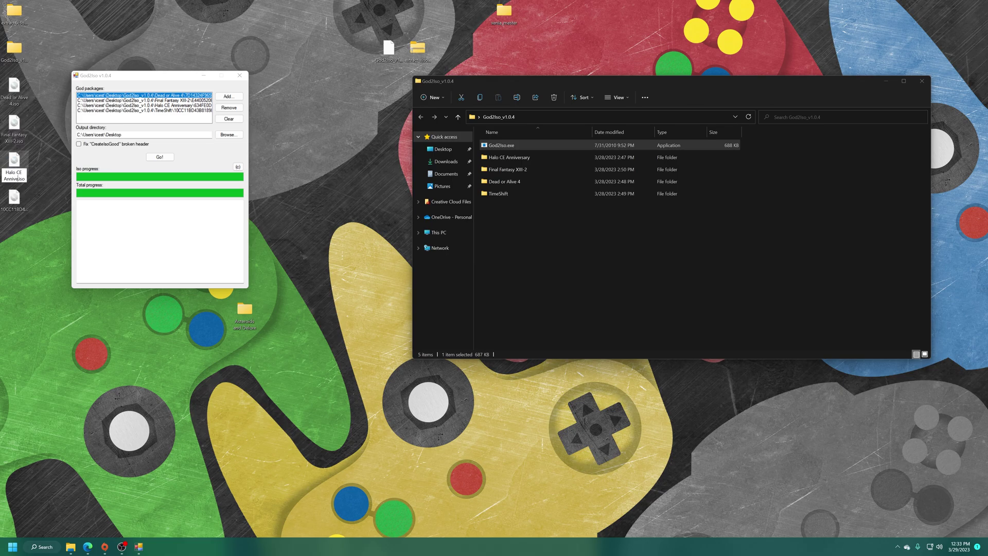
{"action": "type", "text": "rsary"}
{"action": "key", "text": "Tab"}
{"action": "type", "text": "TimeShift"}
{"action": "key", "text": "Return"}
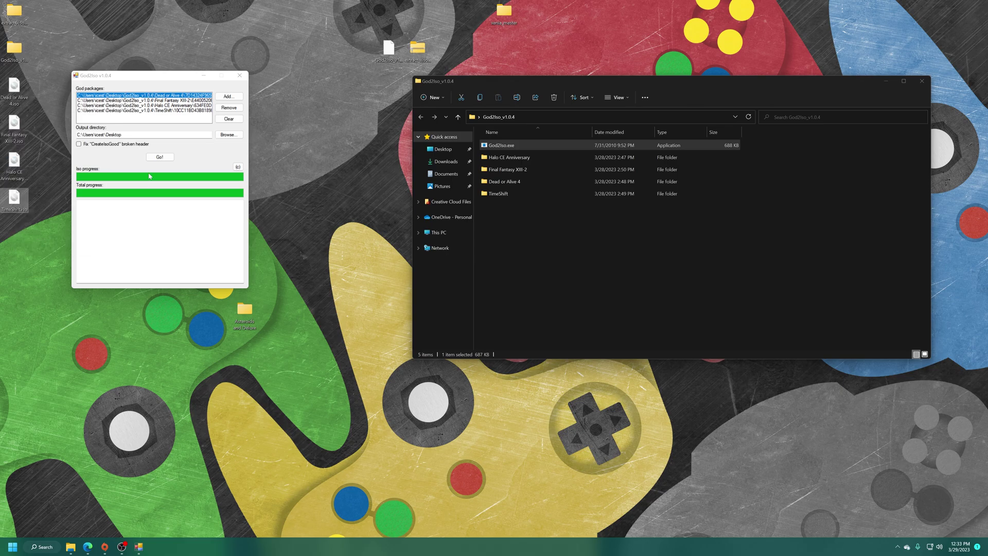
{"action": "left_click", "coordinate": [239, 75]}
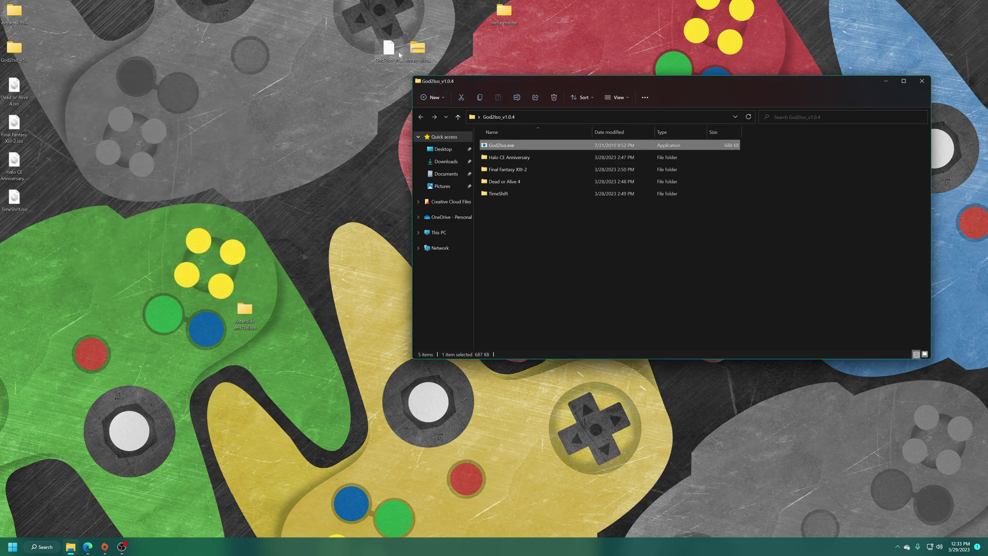
Step: Launch Xenia from the xenia_master folder and load the Dead or Alive 4 ISO from the desktop
{"action": "double_click", "coordinate": [504, 11]}
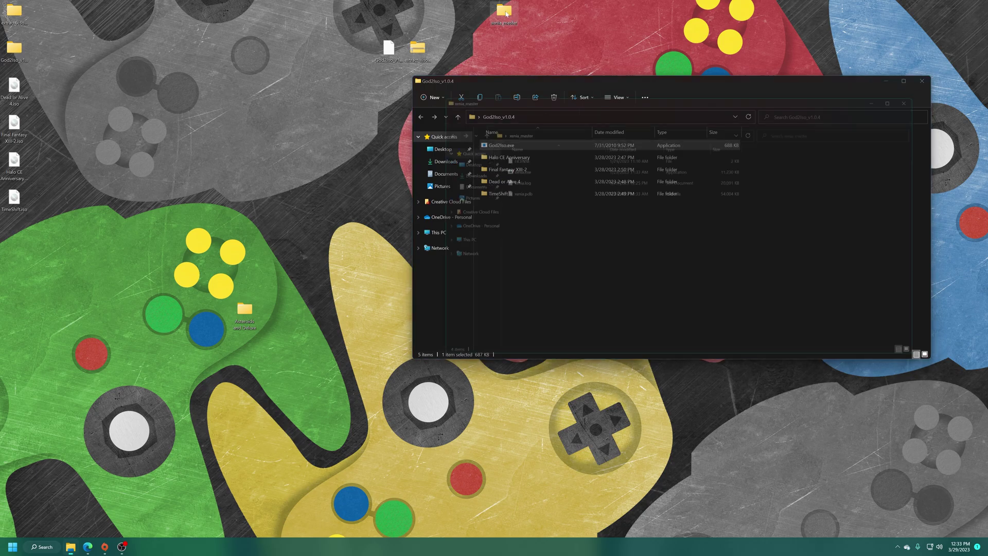
{"action": "left_click", "coordinate": [507, 172]}
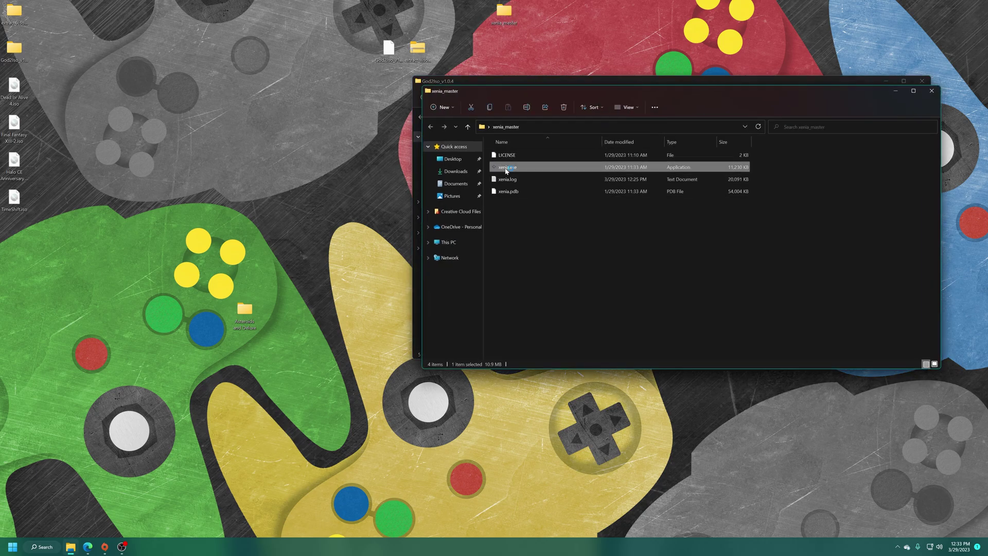
{"action": "double_click", "coordinate": [506, 172]}
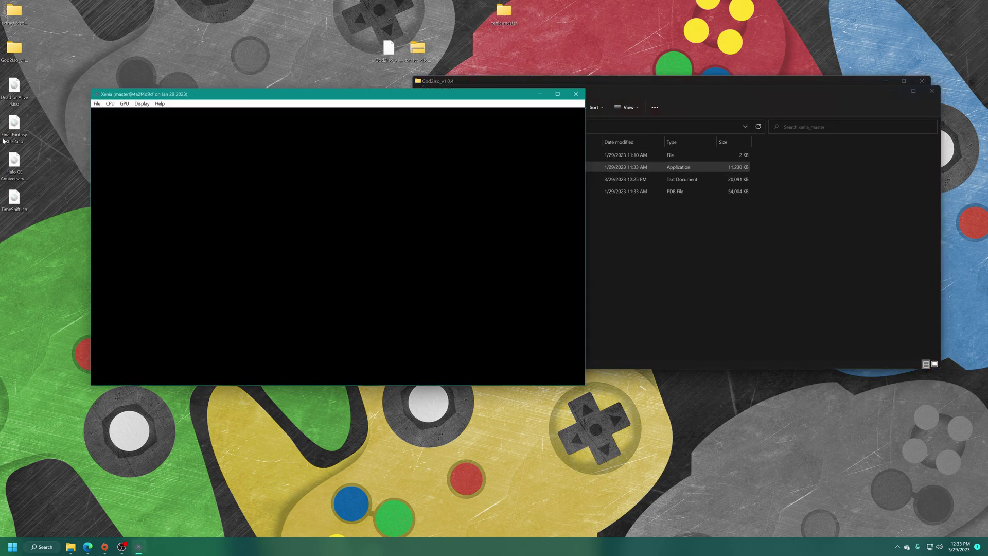
{"action": "left_click_drag", "start_coordinate": [30, 216], "coordinate": [156, 170]}
{"action": "left_click", "coordinate": [15, 92]}
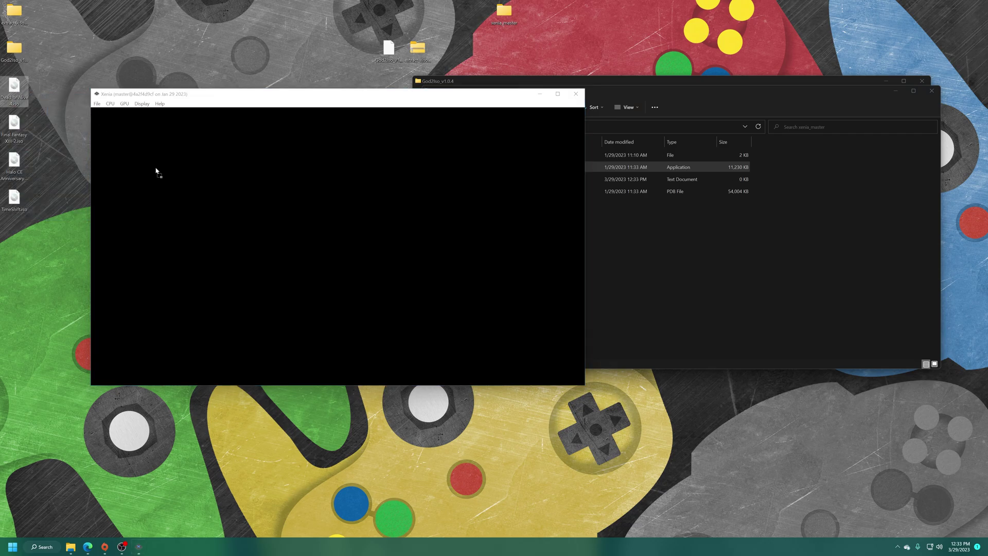
{"action": "left_click", "coordinate": [204, 100]}
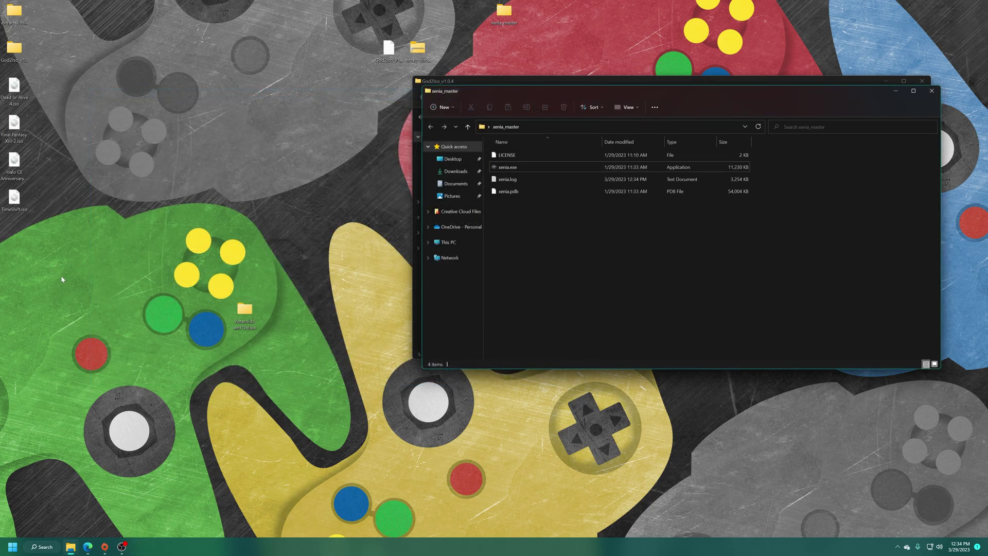
Step: Move the four game ISO files from the desktop into the extract-xiso-win32-release folder
{"action": "left_click_drag", "start_coordinate": [41, 260], "coordinate": [60, 96]}
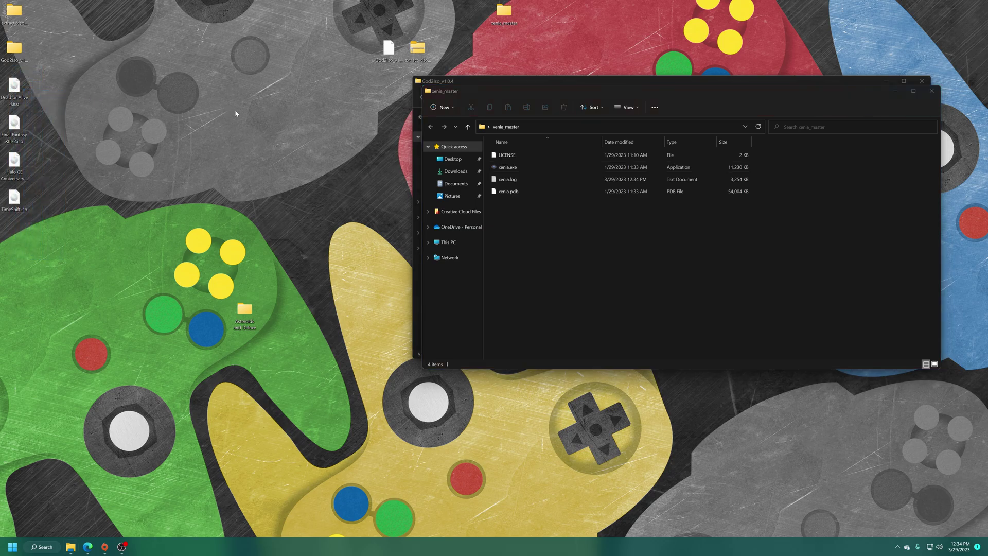
{"action": "double_click", "coordinate": [14, 12]}
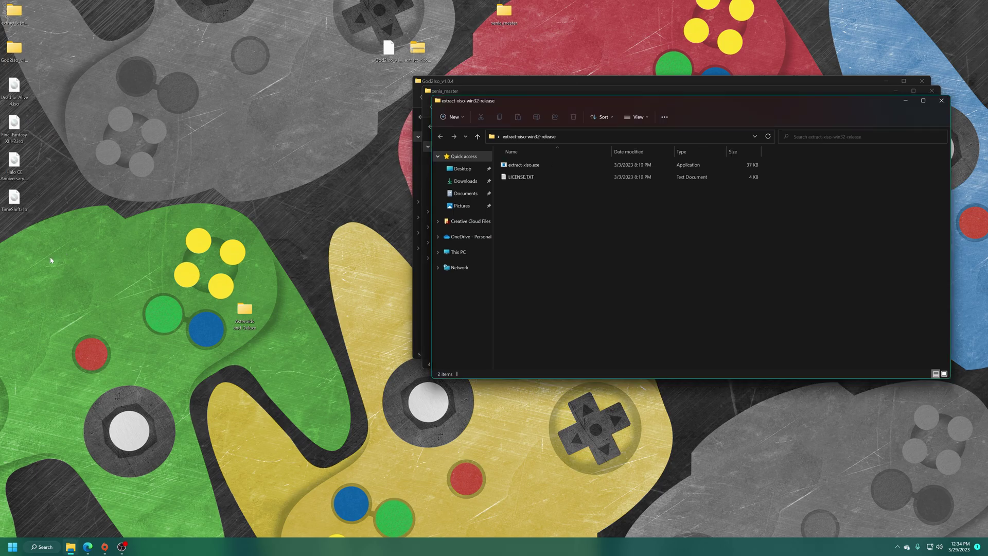
{"action": "left_click_drag", "start_coordinate": [50, 260], "coordinate": [553, 274]}
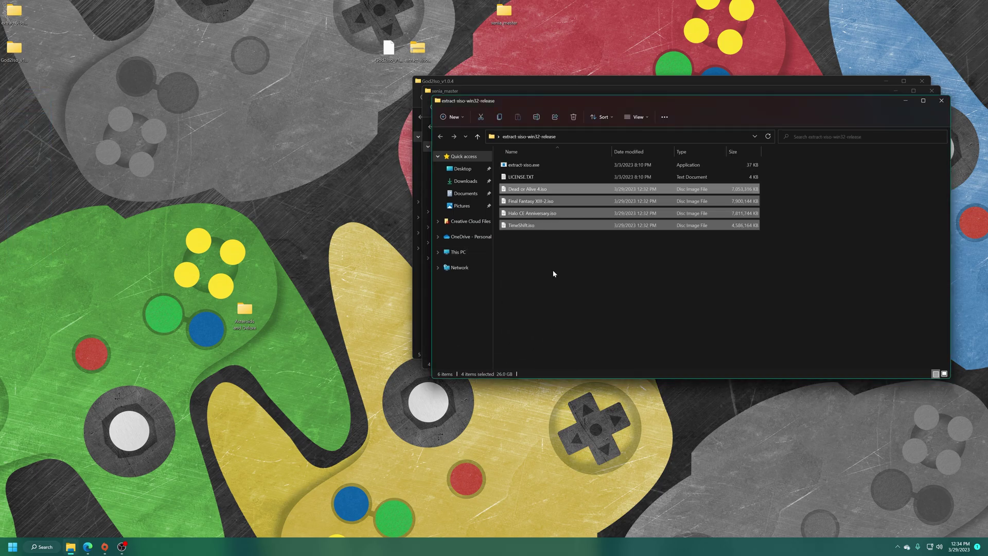
{"action": "left_click", "coordinate": [546, 295]}
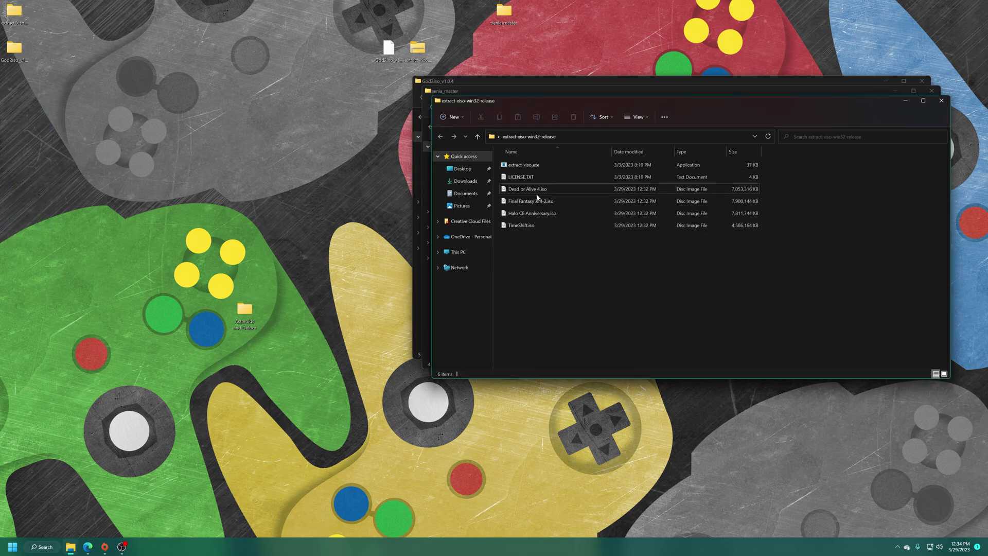
Step: Extract the Dead or Alive 4, Final Fantasy XIII-2, Halo CE Anniversary and TimeShift ISO files with extract-xiso.exe
{"action": "left_click_drag", "start_coordinate": [538, 196], "coordinate": [524, 164]}
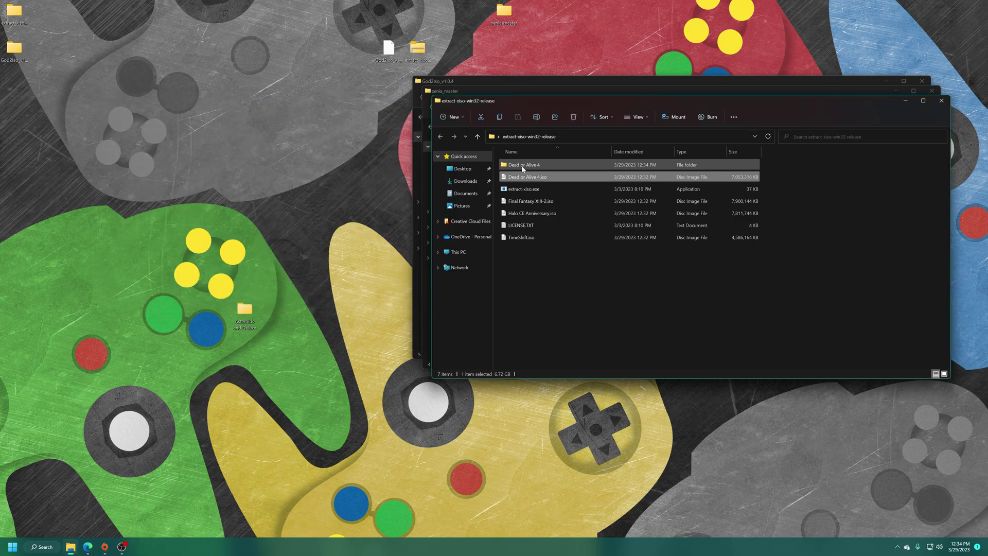
{"action": "left_click", "coordinate": [524, 205]}
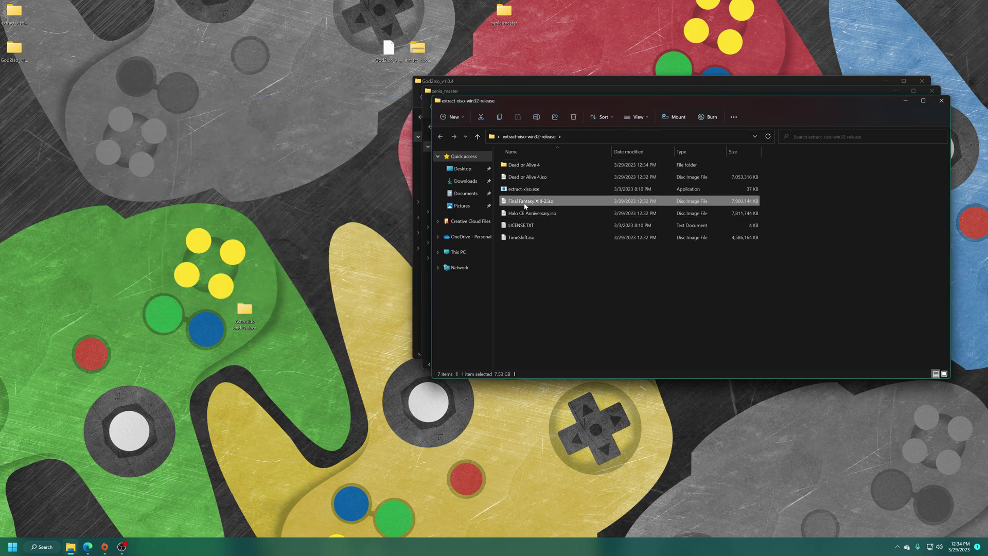
{"action": "left_click_drag", "start_coordinate": [525, 205], "coordinate": [524, 189]}
{"action": "left_click_drag", "start_coordinate": [530, 225], "coordinate": [523, 201]}
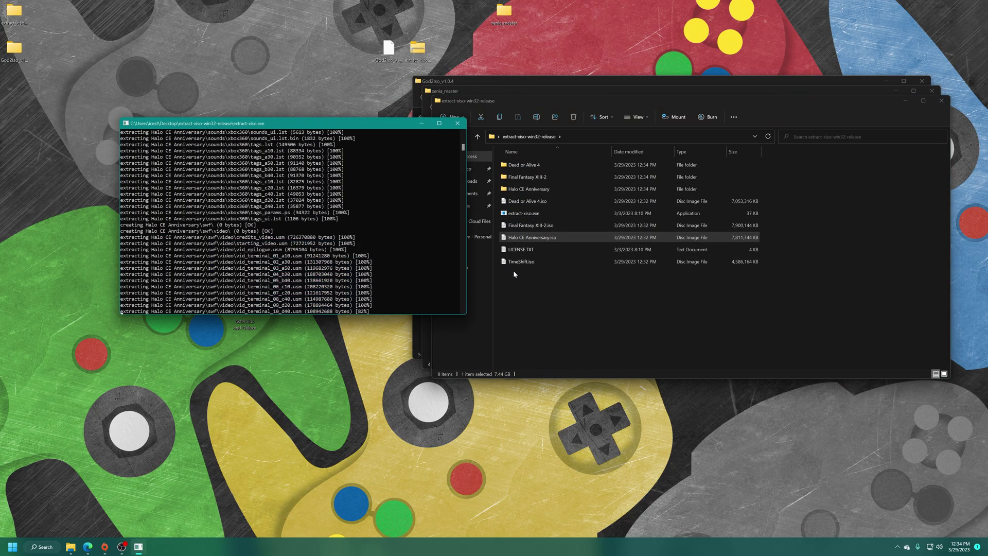
{"action": "left_click_drag", "start_coordinate": [519, 262], "coordinate": [524, 213]}
Step: Inspect the extracted Dead or Alive 4 and Final Fantasy XIII-2 folders for their default.xex files
{"action": "left_click", "coordinate": [542, 168]}
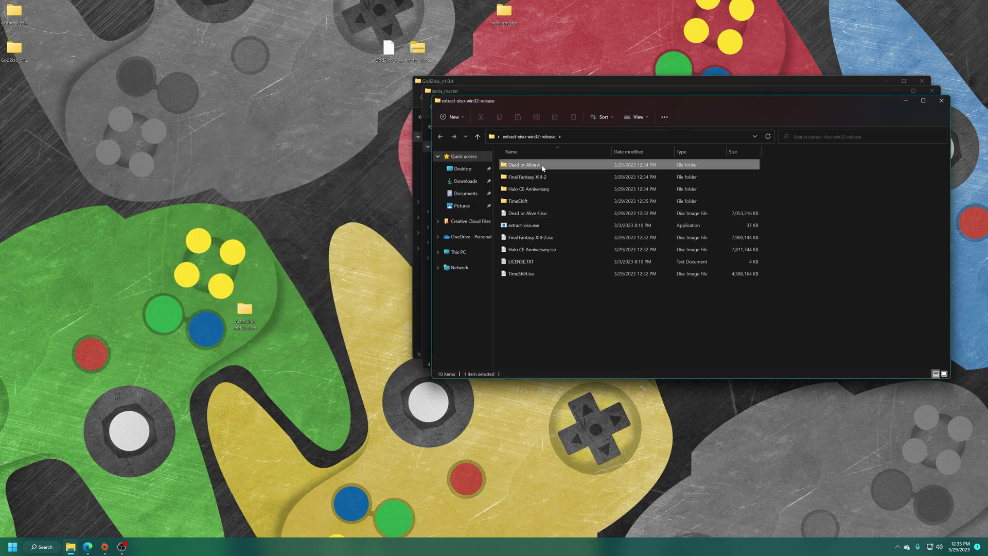
{"action": "double_click", "coordinate": [542, 168]}
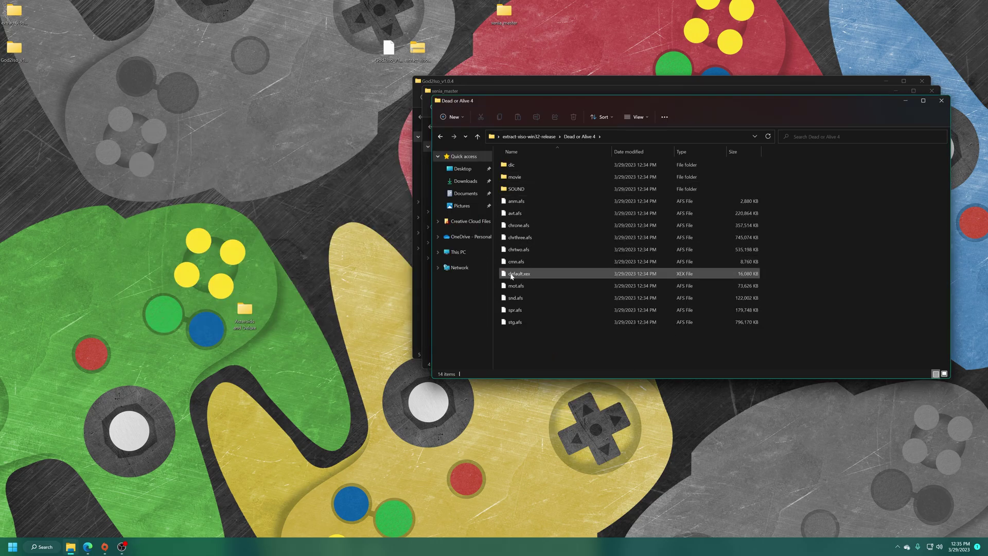
{"action": "key", "text": "alt+Left"}
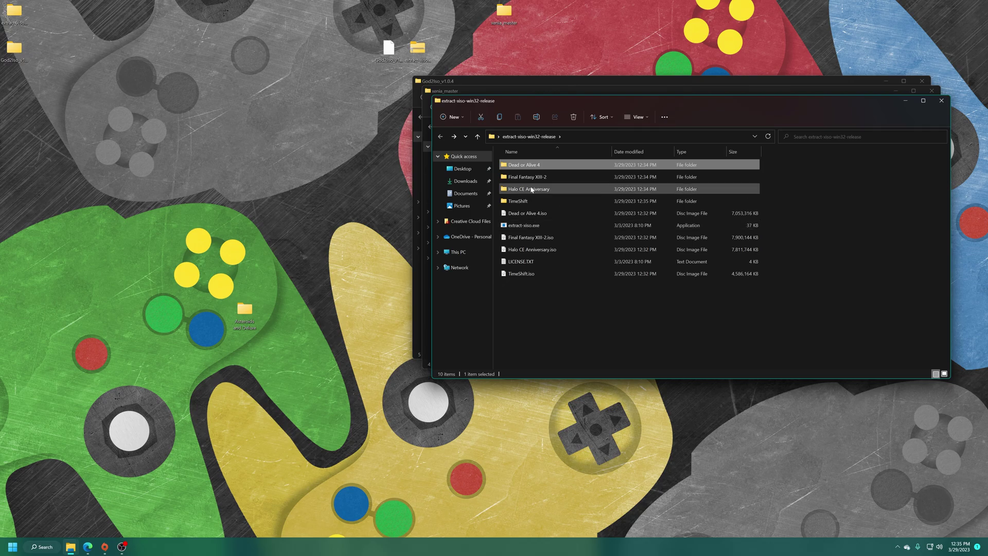
{"action": "double_click", "coordinate": [532, 181]}
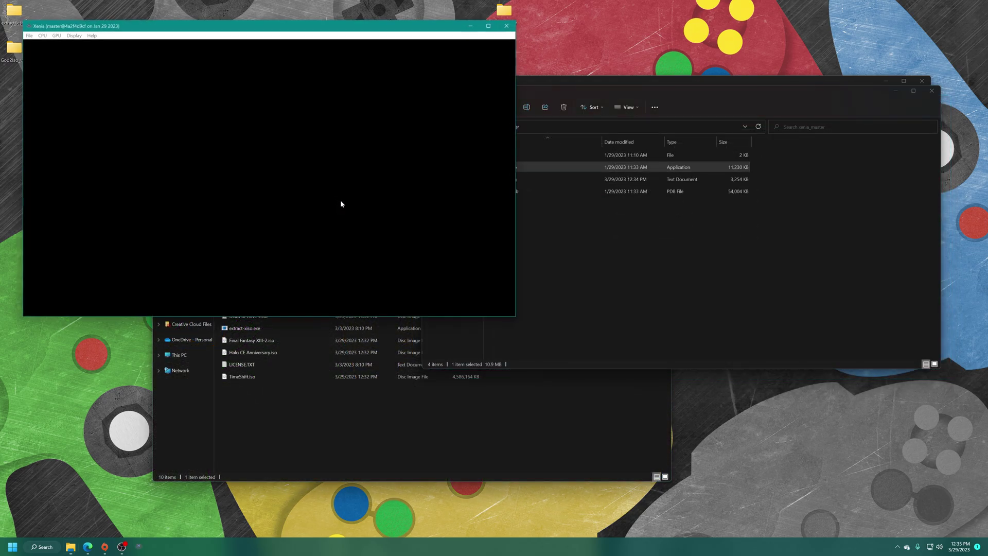
Step: Load default.xex from the extracted Dead or Alive 4 folder into Xenia
{"action": "left_click", "coordinate": [271, 407]}
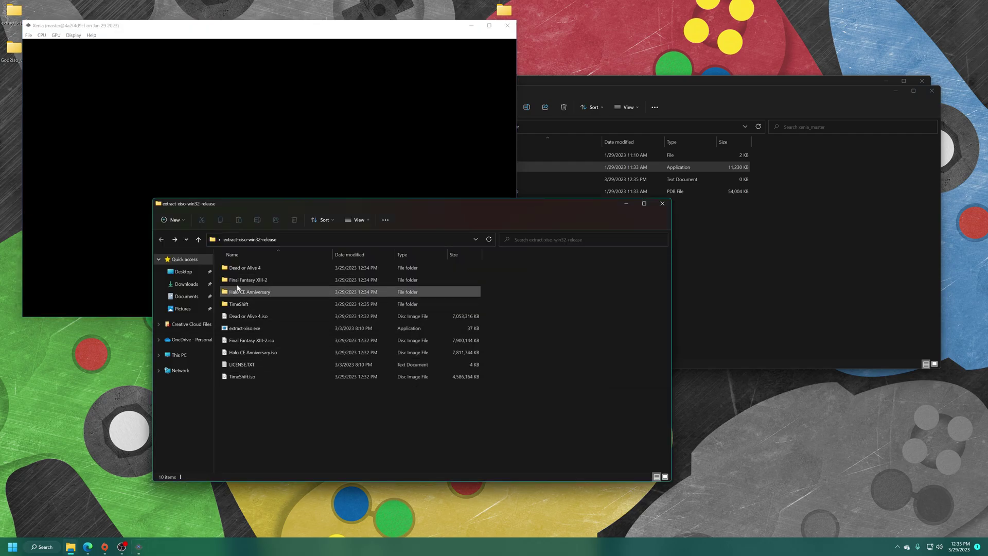
{"action": "double_click", "coordinate": [248, 268]}
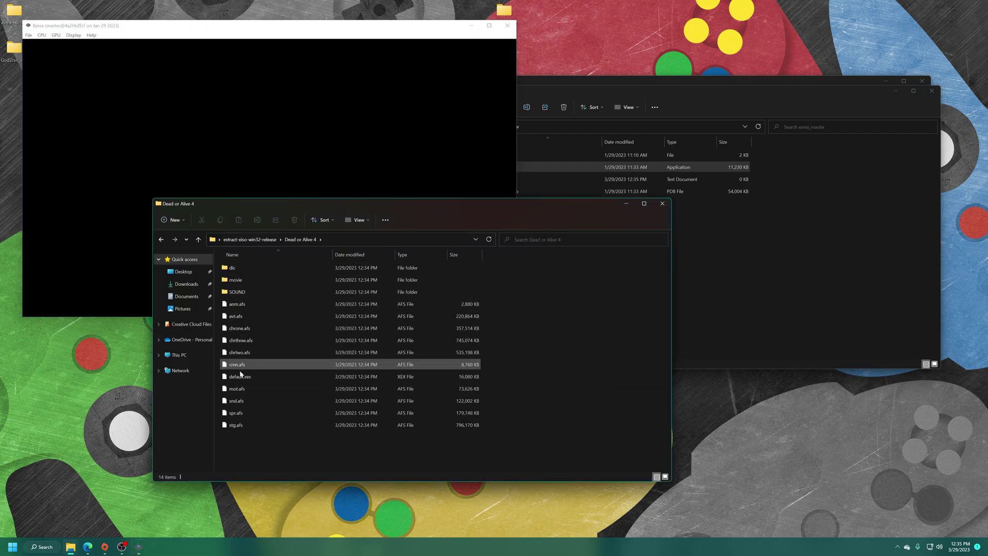
{"action": "left_click_drag", "start_coordinate": [241, 376], "coordinate": [223, 110]}
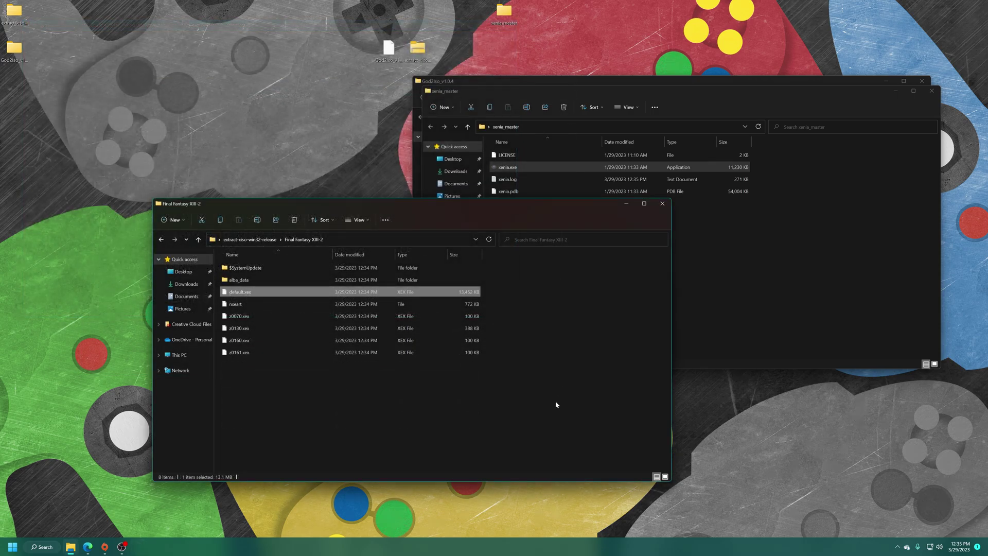
Step: Transfer the extracted game folders from extract-xiso-win32-release to Games\Xbox 360 Games on the XboxMediaUSB drive
{"action": "key", "text": "BackSpace"}
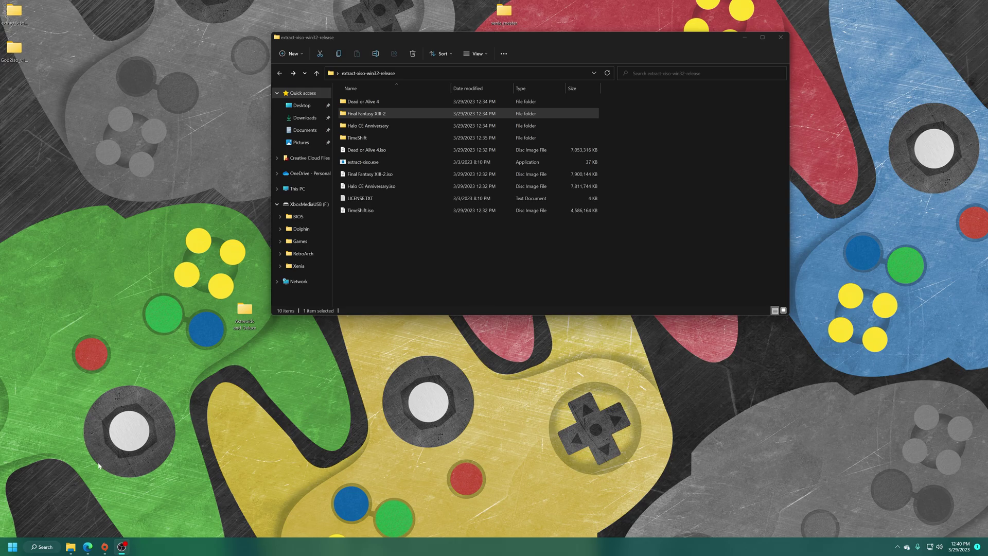
{"action": "mouse_move", "coordinate": [72, 545]}
{"action": "left_click", "coordinate": [103, 511]}
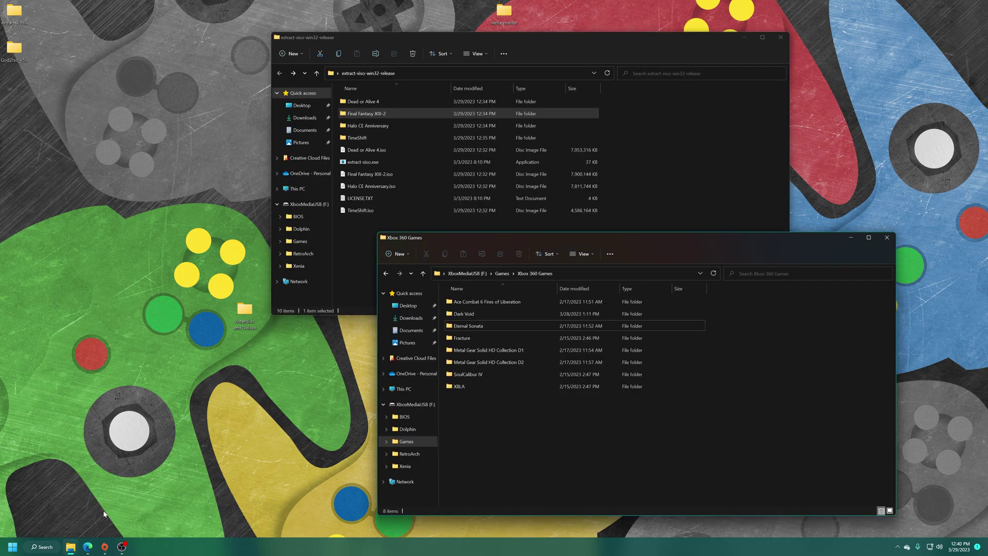
{"action": "left_click_drag", "start_coordinate": [404, 98], "coordinate": [540, 437]}
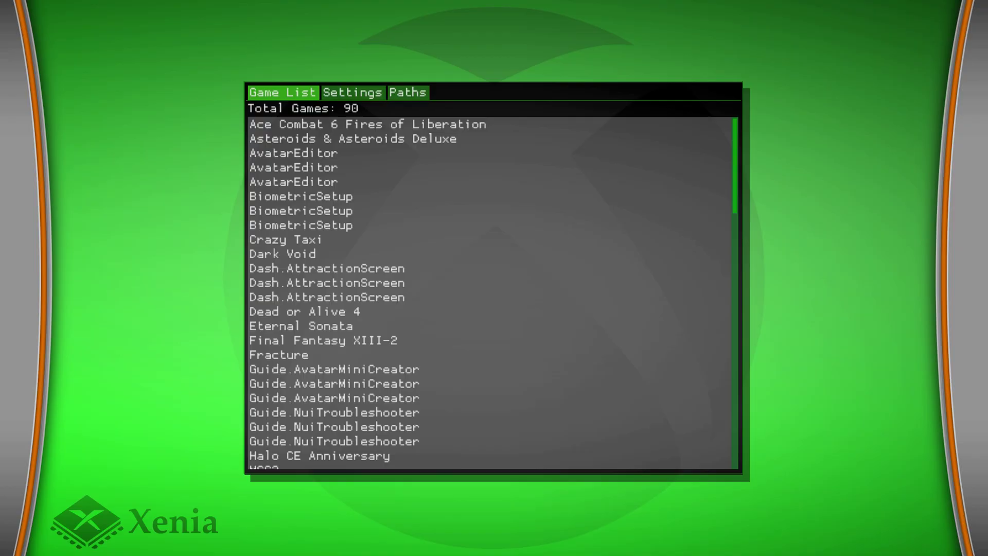
Step: Check the configured game paths in Xenia on the console and return to the game list
{"action": "key", "text": "Right"}
{"action": "key", "text": "Right"}
{"action": "key", "text": "Return"}
{"action": "key", "text": "Left"}
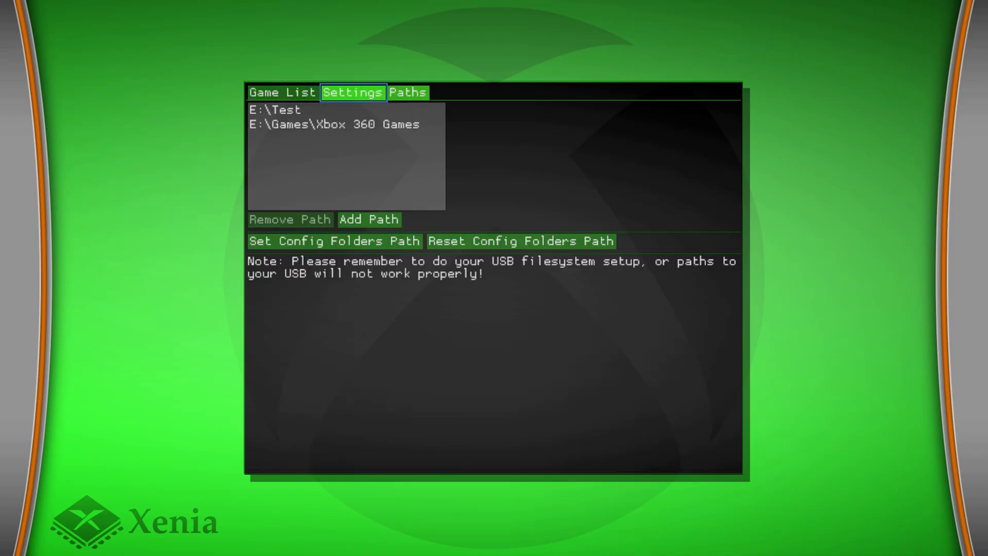
{"action": "key", "text": "Left"}
{"action": "key", "text": "Return"}
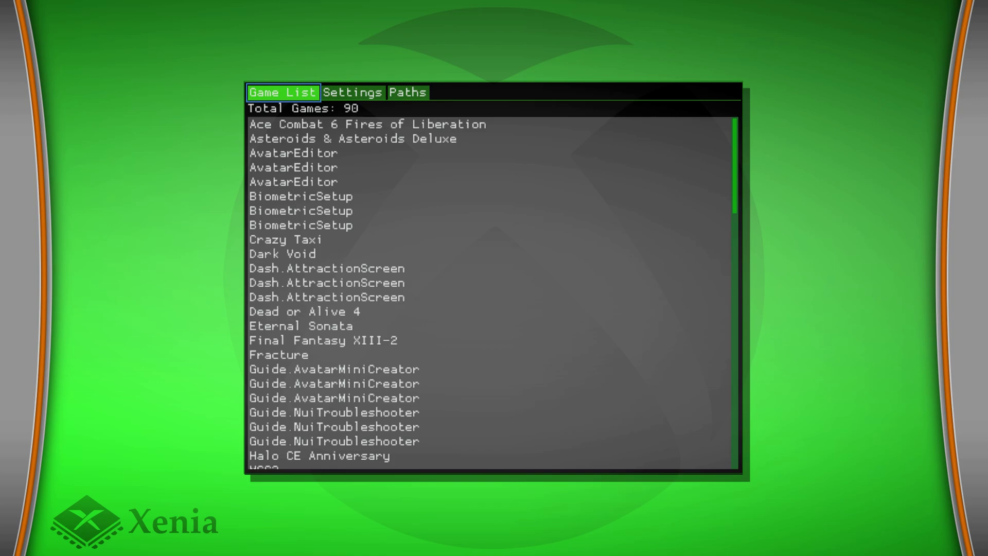
Step: Browse Xenia's game list for the transferred titles, from Ace Combat 6 down past TimeShift and back up
{"action": "key", "text": "Down"}
{"action": "key", "text": "Down"}
{"action": "key", "text": "Down"}
{"action": "key", "text": "Down"}
{"action": "key", "text": "Down"}
{"action": "key", "text": "Down"}
{"action": "key", "text": "Down"}
{"action": "key", "text": "Down"}
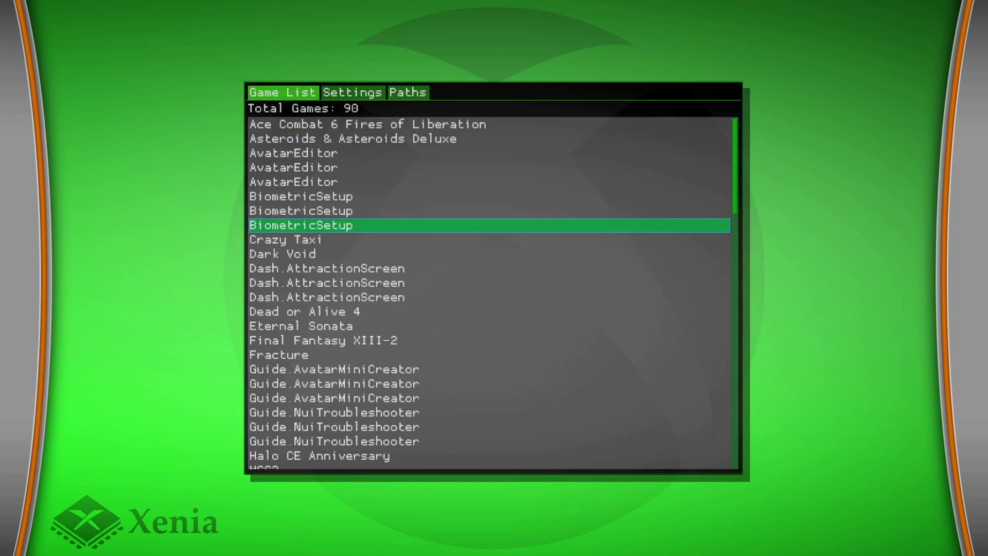
{"action": "key", "text": "Down"}
{"action": "key", "text": "Down"}
{"action": "key", "text": "Down"}
{"action": "key", "text": "Down"}
{"action": "key", "text": "Down"}
{"action": "key", "text": "Down"}
{"action": "key", "text": "Up"}
{"action": "key", "text": "Up"}
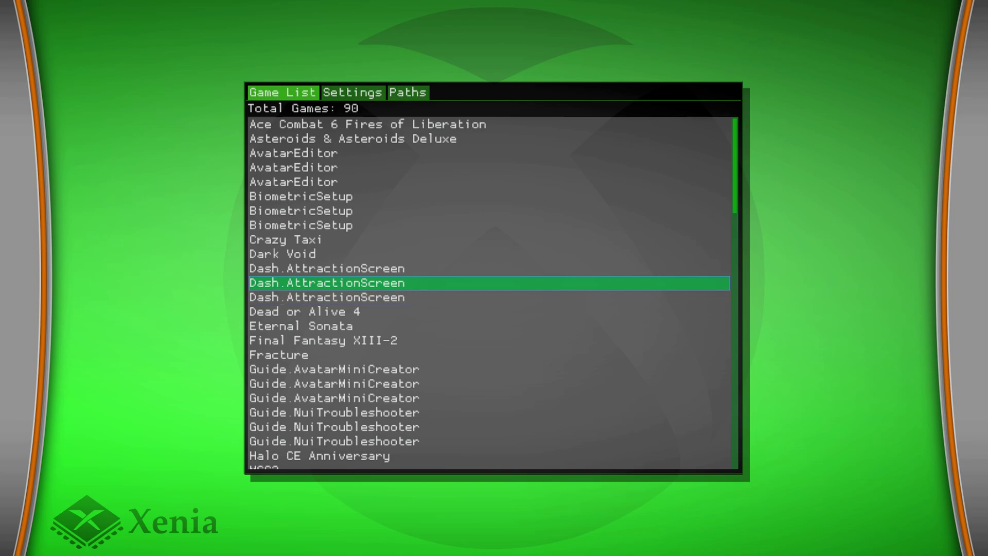
{"action": "key", "text": "Up"}
{"action": "key", "text": "Up"}
{"action": "key", "text": "Up"}
{"action": "key", "text": "Up"}
{"action": "key", "text": "Up"}
{"action": "key", "text": "Up"}
{"action": "key", "text": "Up"}
{"action": "key", "text": "Up"}
{"action": "key", "text": "Up"}
{"action": "key", "text": "Up"}
{"action": "key", "text": "Up"}
{"action": "key", "text": "Down"}
{"action": "key", "text": "Down"}
{"action": "key", "text": "Down"}
{"action": "key", "text": "Down"}
{"action": "key", "text": "Down"}
{"action": "key", "text": "Down"}
{"action": "key", "text": "Down"}
{"action": "key", "text": "Down"}
{"action": "key", "text": "Down"}
{"action": "key", "text": "Down"}
{"action": "key", "text": "Down"}
{"action": "key", "text": "Down"}
{"action": "key", "text": "Down"}
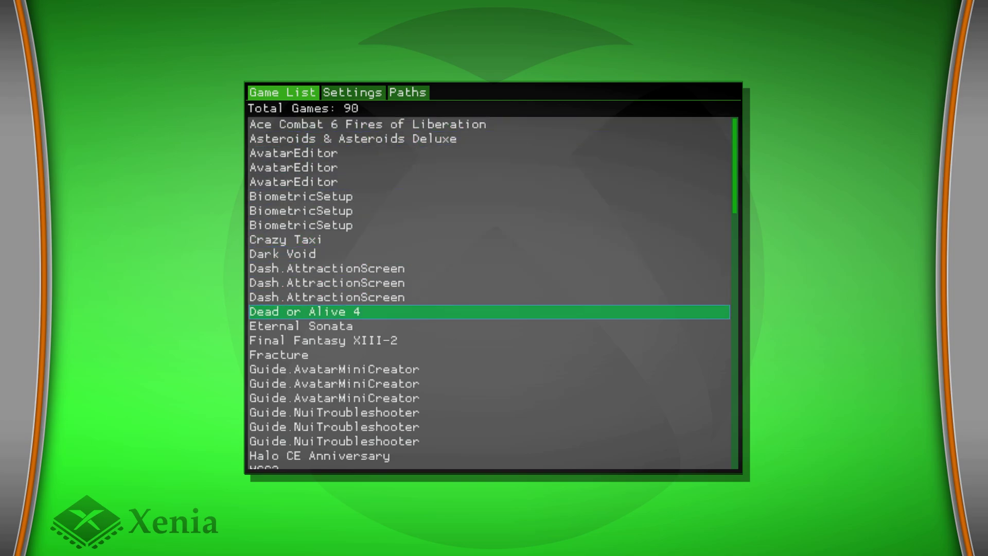
{"action": "key", "text": "Down"}
{"action": "key", "text": "Down"}
{"action": "key", "text": "Down"}
{"action": "key", "text": "Up"}
{"action": "key", "text": "Down"}
{"action": "key", "text": "Down"}
{"action": "key", "text": "Down"}
{"action": "key", "text": "Down"}
{"action": "key", "text": "Down"}
{"action": "key", "text": "Down"}
{"action": "key", "text": "Down"}
{"action": "key", "text": "Down"}
{"action": "key", "text": "Down"}
{"action": "key", "text": "Down"}
{"action": "key", "text": "Down"}
{"action": "key", "text": "Down"}
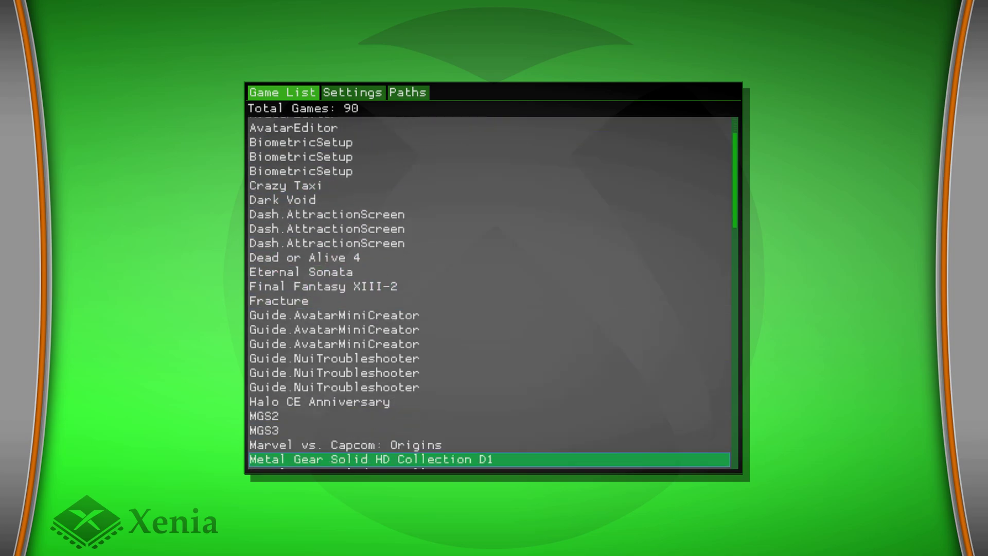
{"action": "key", "text": "Down"}
{"action": "key", "text": "Down"}
{"action": "key", "text": "Down"}
{"action": "key", "text": "Down"}
{"action": "key", "text": "Down"}
{"action": "key", "text": "Down"}
{"action": "key", "text": "Down"}
{"action": "key", "text": "Down"}
{"action": "key", "text": "Down"}
{"action": "key", "text": "Down"}
{"action": "key", "text": "Up"}
{"action": "key", "text": "Up"}
{"action": "key", "text": "Up"}
{"action": "key", "text": "Up"}
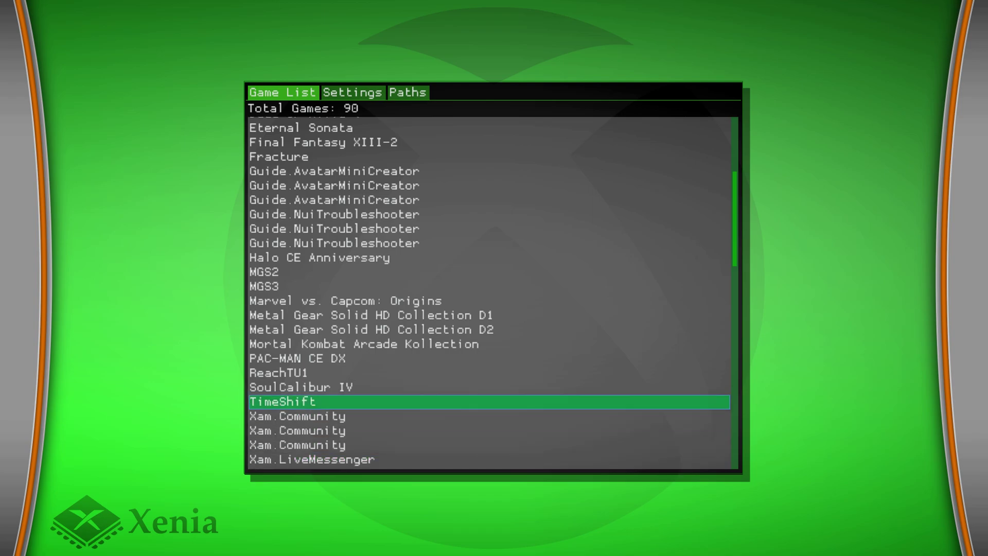
{"action": "key", "text": "Up"}
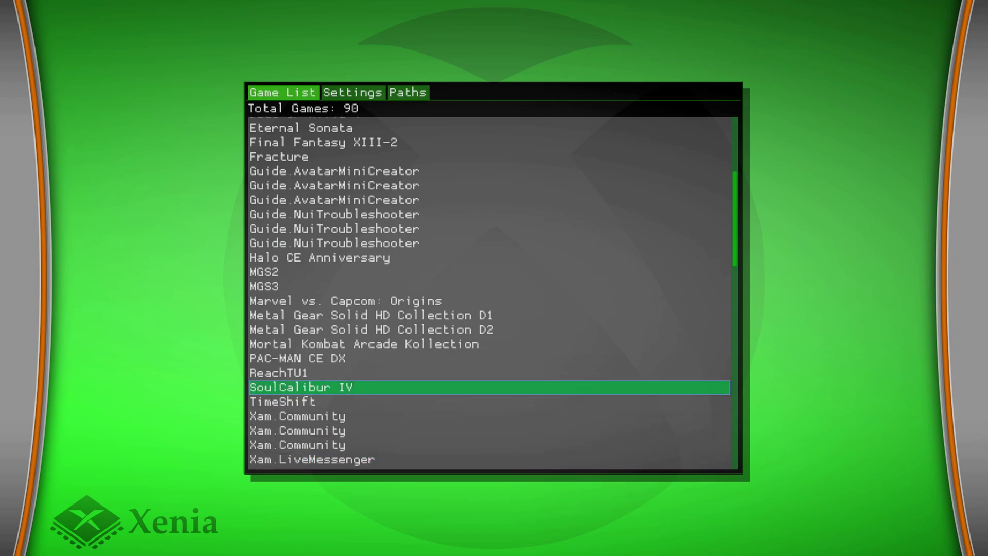
{"action": "key", "text": "Up"}
{"action": "key", "text": "Up"}
{"action": "key", "text": "Up"}
{"action": "key", "text": "Up"}
{"action": "key", "text": "Up"}
{"action": "key", "text": "Up"}
{"action": "key", "text": "Up"}
{"action": "key", "text": "Up"}
{"action": "key", "text": "Up"}
{"action": "key", "text": "Up"}
{"action": "key", "text": "Down"}
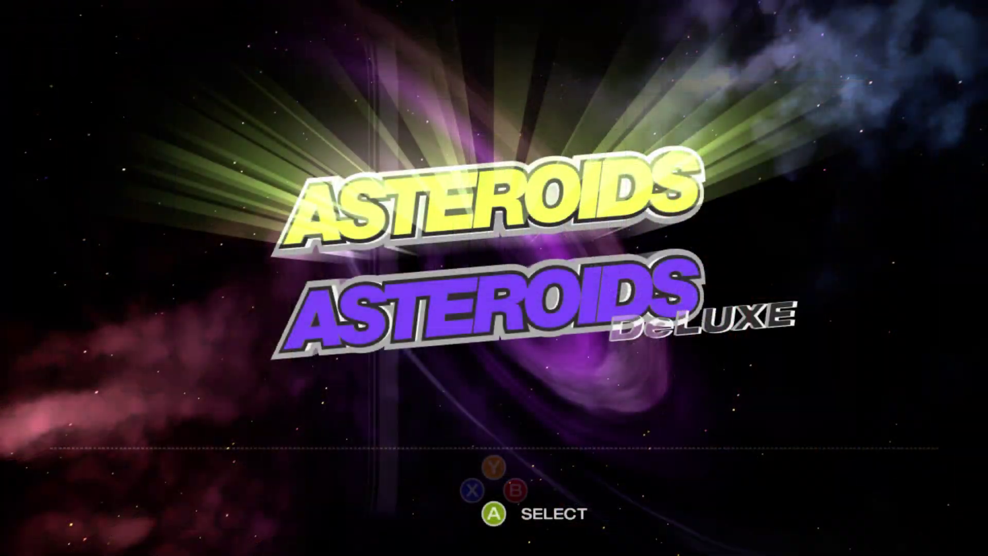
Step: Start a one-player Asteroids game in Evolved mode with the Throttle Monkey difficulty
{"action": "key", "text": "Return"}
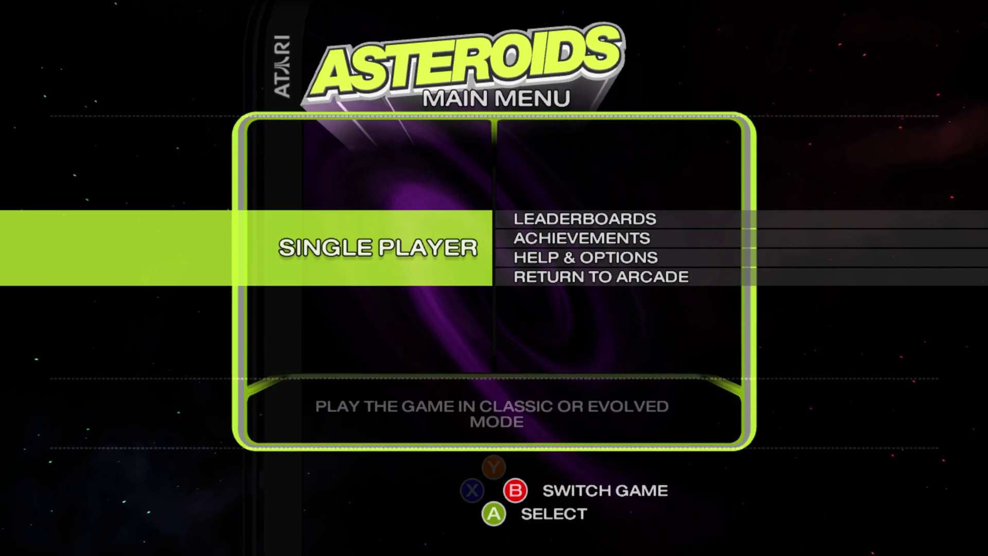
{"action": "key", "text": "Return"}
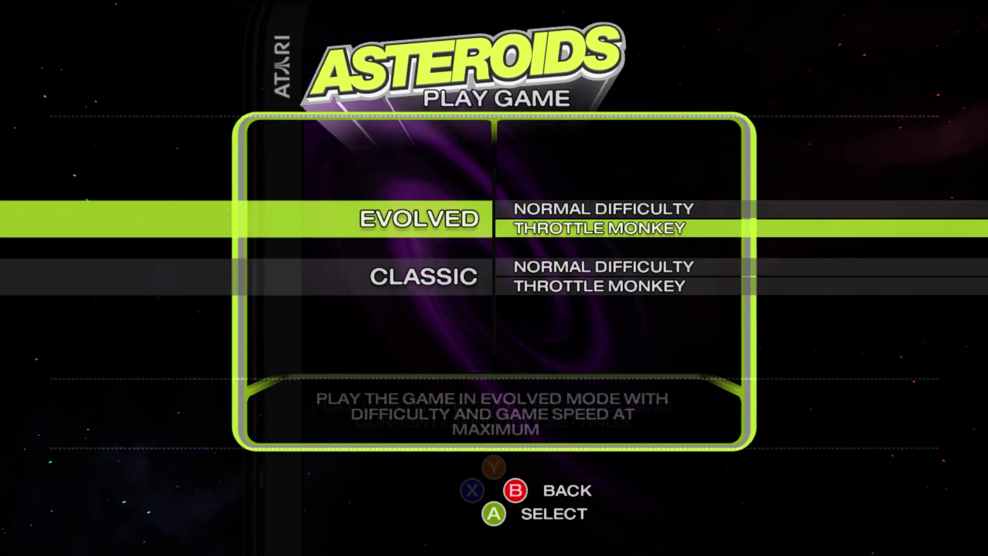
{"action": "key", "text": "Return"}
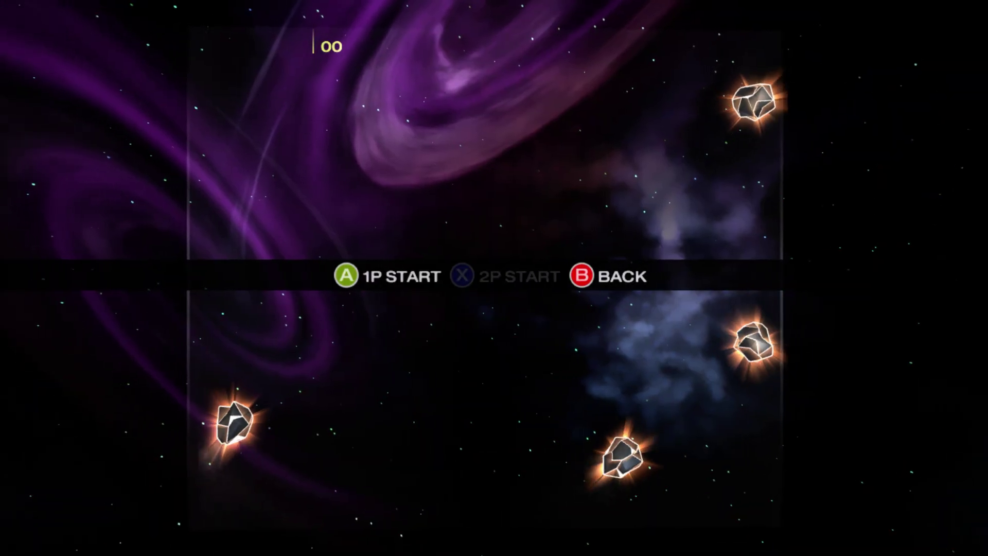
{"action": "key", "text": "Return"}
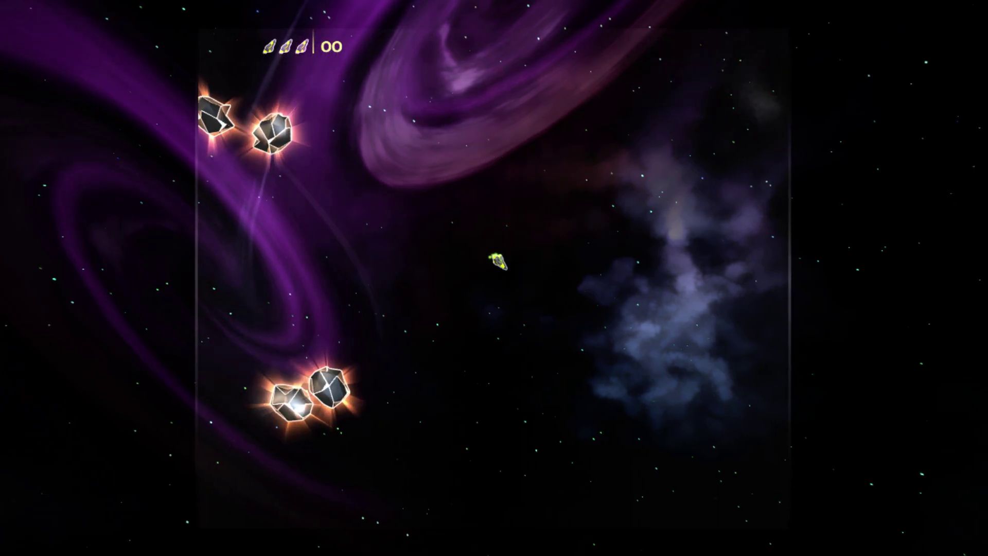